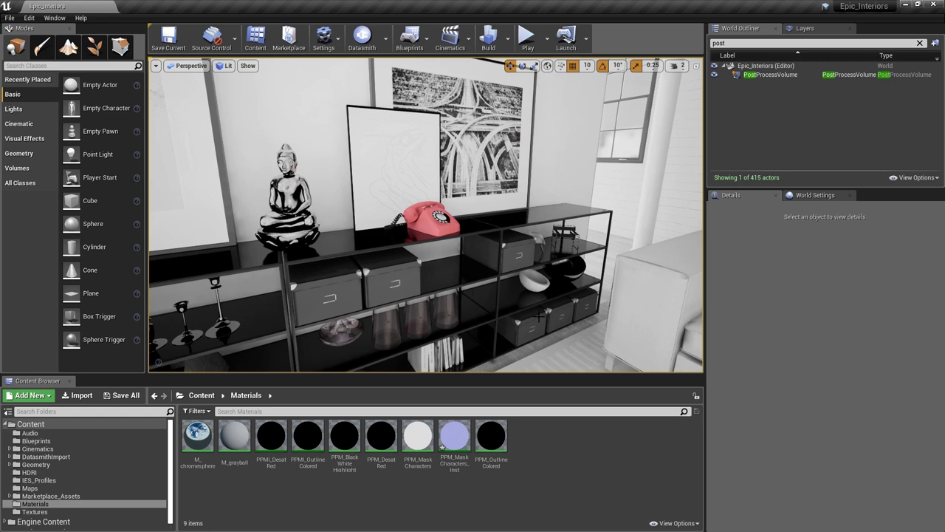
- Switch the viewport to Buffer Visualization Overview and orbit from the statue toward the telephone
click(221, 66)
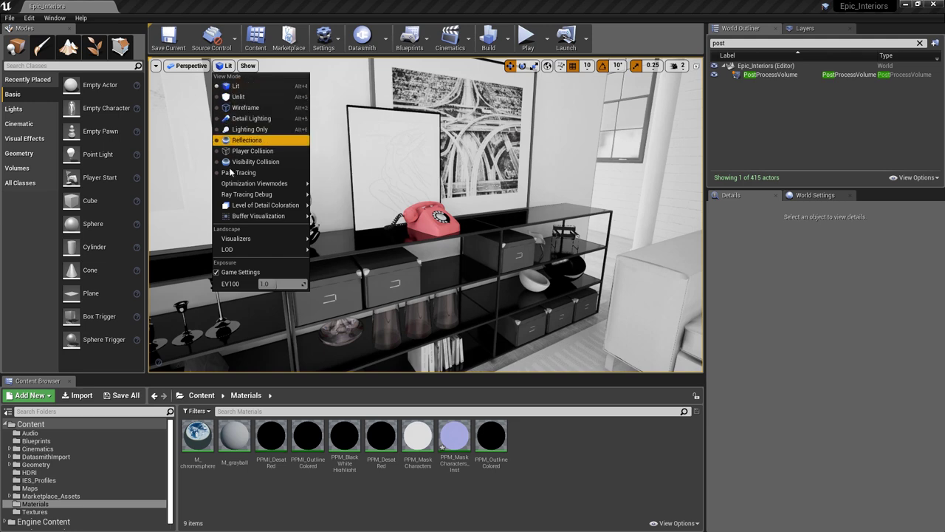
mouse_move(240, 215)
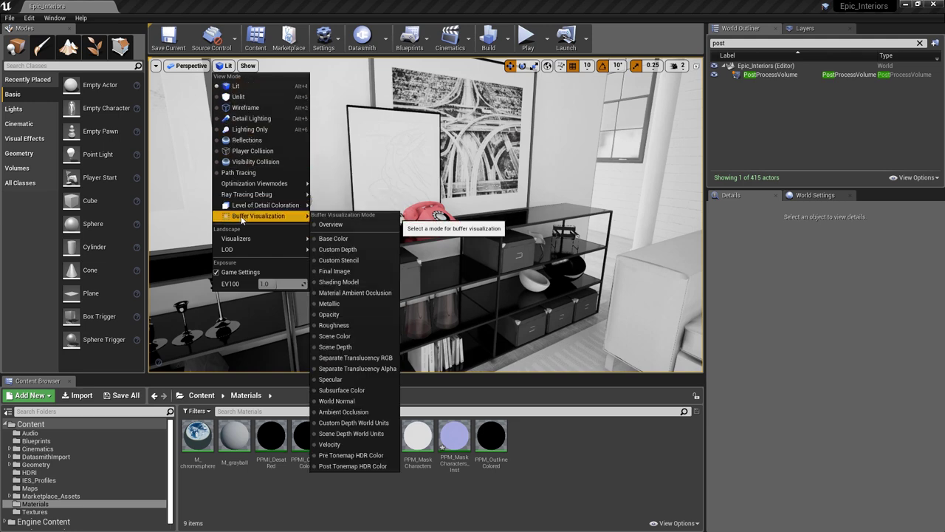
click(336, 225)
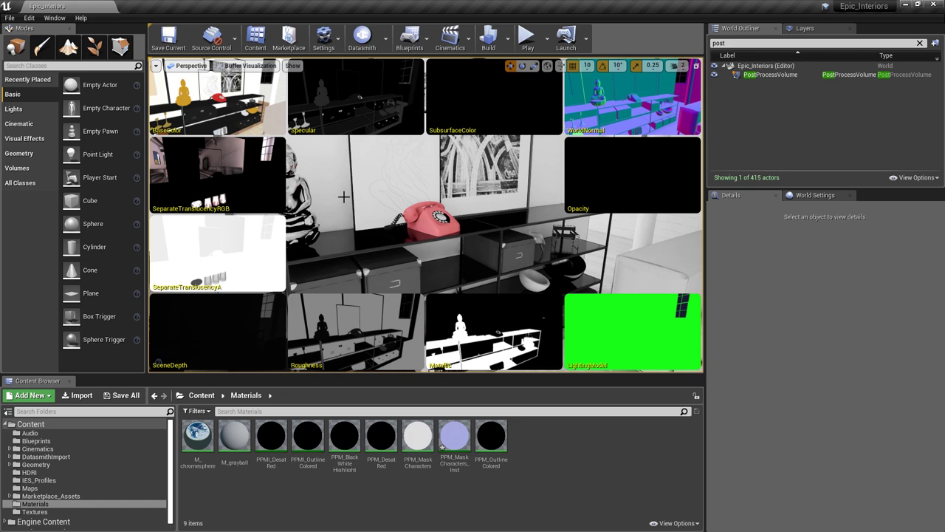
mouse_move(440, 214)
right_down()
mouse_move(391, 216)
mouse_move(480, 218)
mouse_move(414, 218)
mouse_move(455, 211)
right_up()
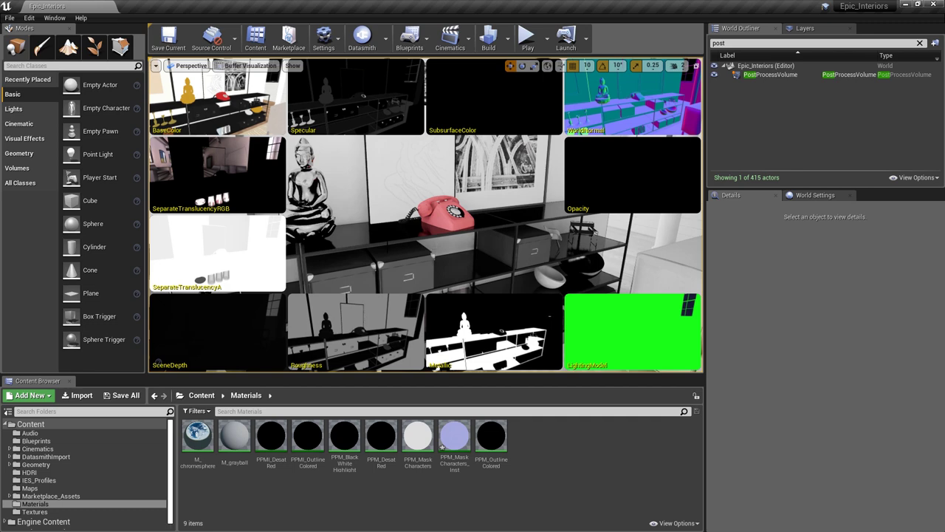
- View the Metallic buffer full-size while orbiting the shelf and Buddha, then switch back to Lit
click(249, 67)
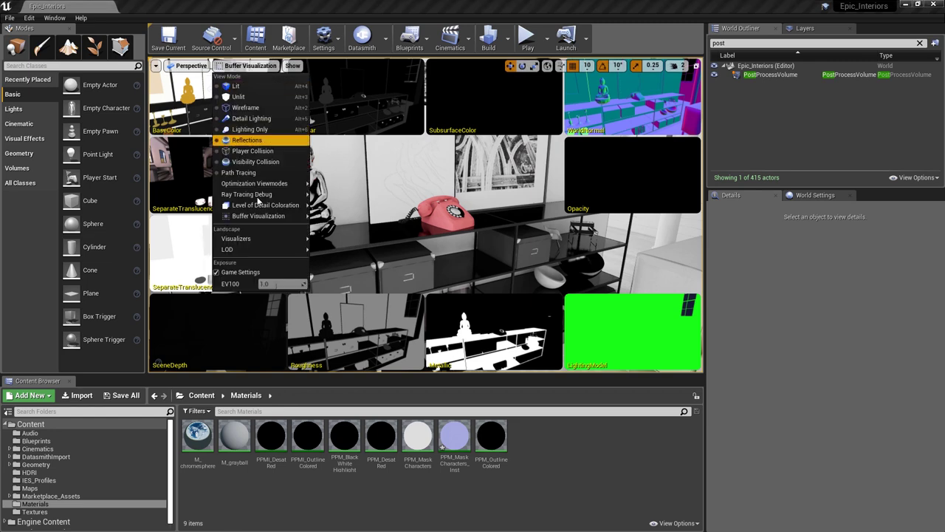
mouse_move(271, 217)
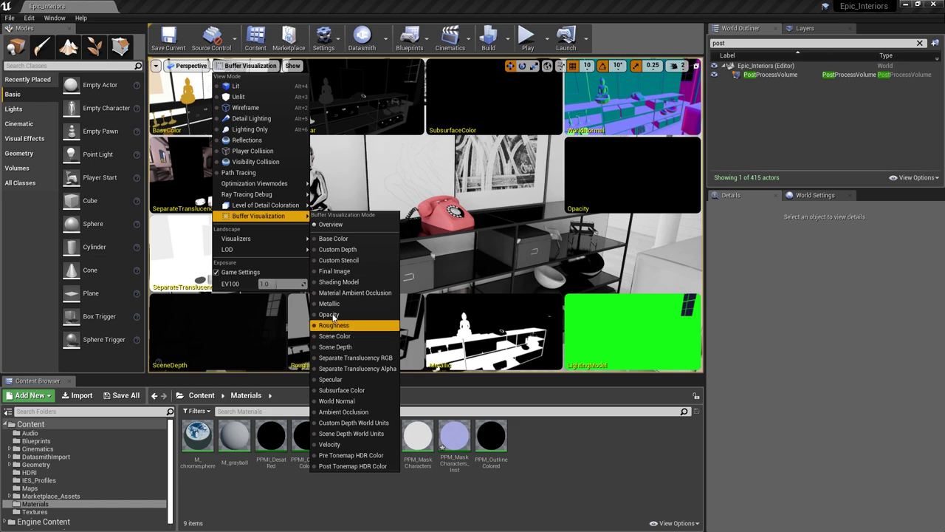
click(331, 303)
mouse_move(487, 277)
alt+mouse_down()
mouse_move(413, 277)
mouse_move(483, 277)
alt+mouse_up()
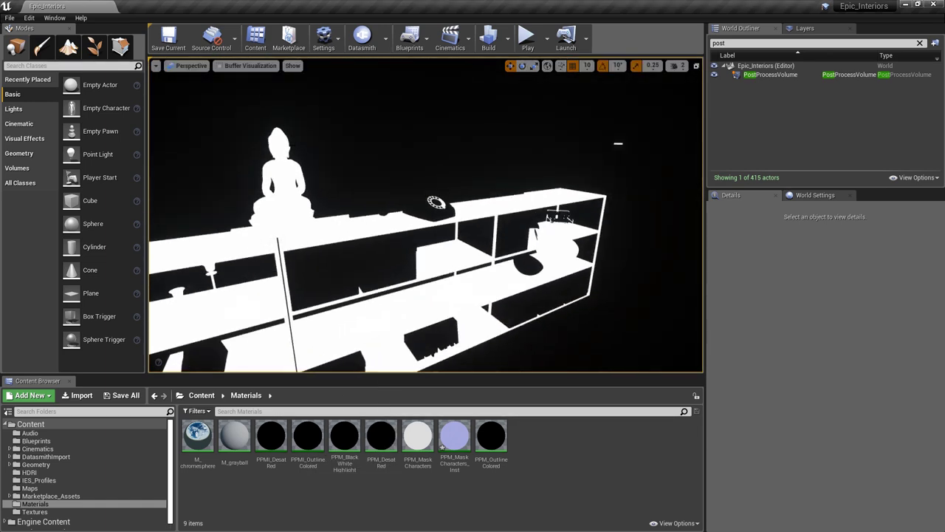
click(237, 69)
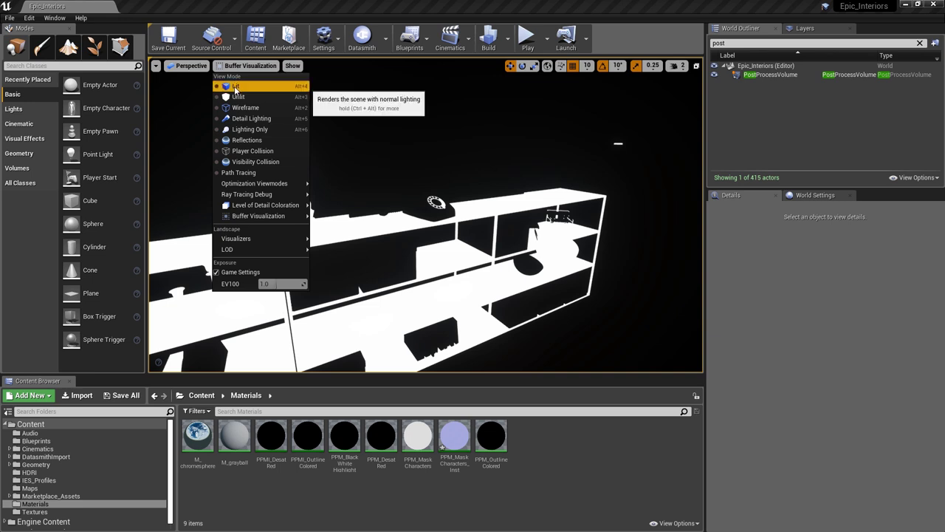
click(235, 87)
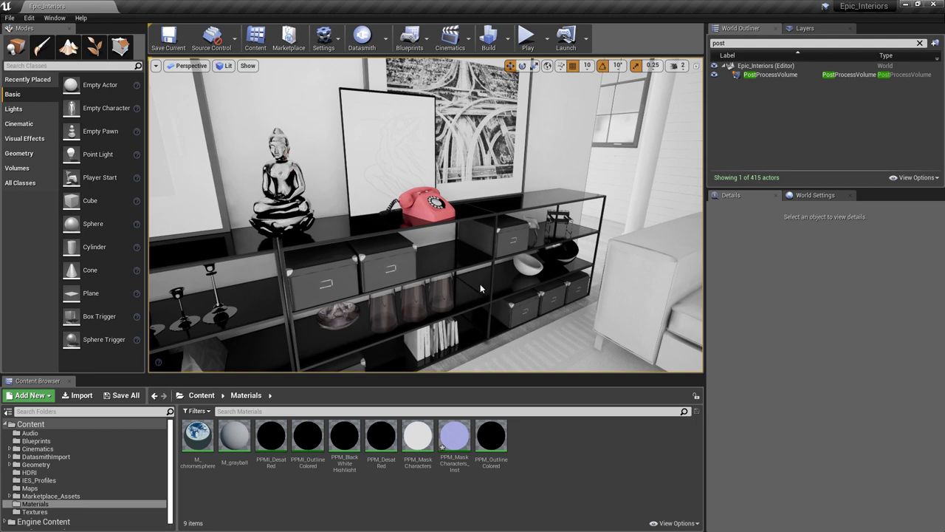
- Clear the PostProcessVolume's Post Process Materials and add one empty Asset reference entry
click(768, 76)
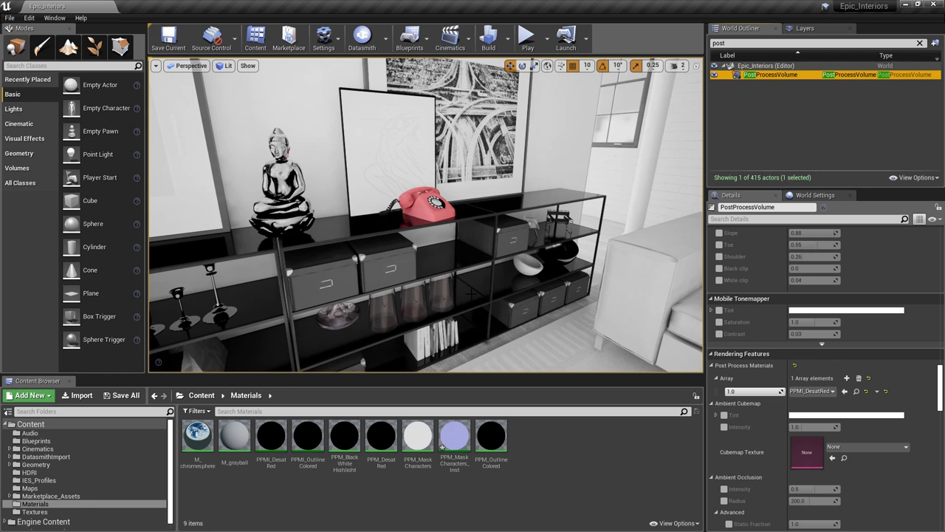
click(859, 378)
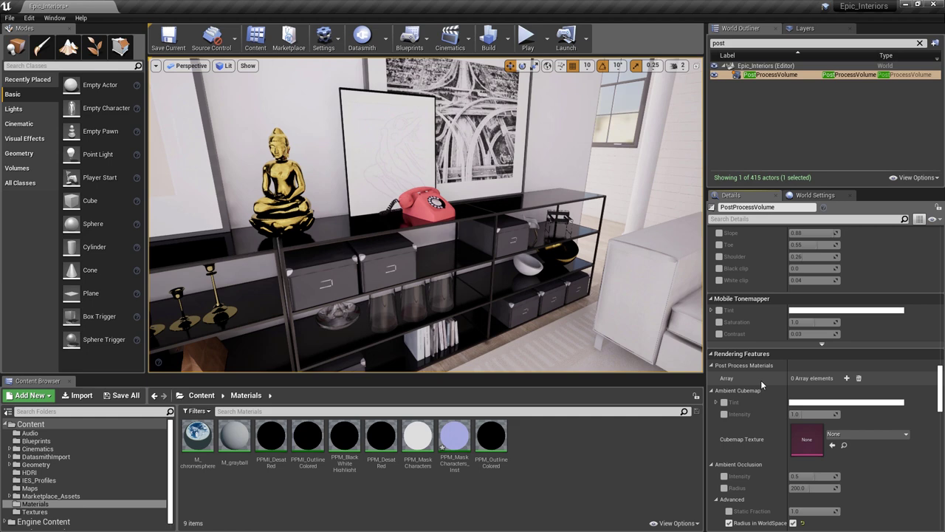
click(848, 378)
click(820, 392)
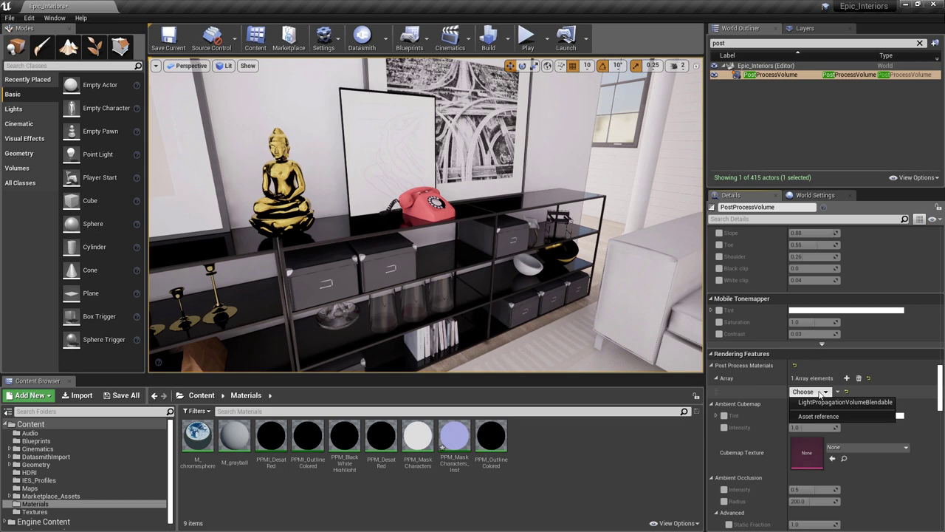
click(803, 417)
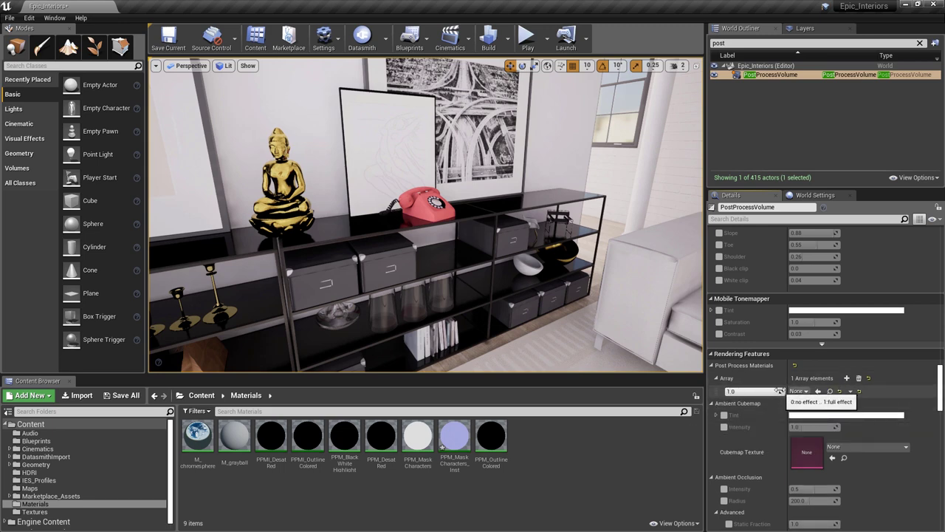
scroll(779, 391, down, 2)
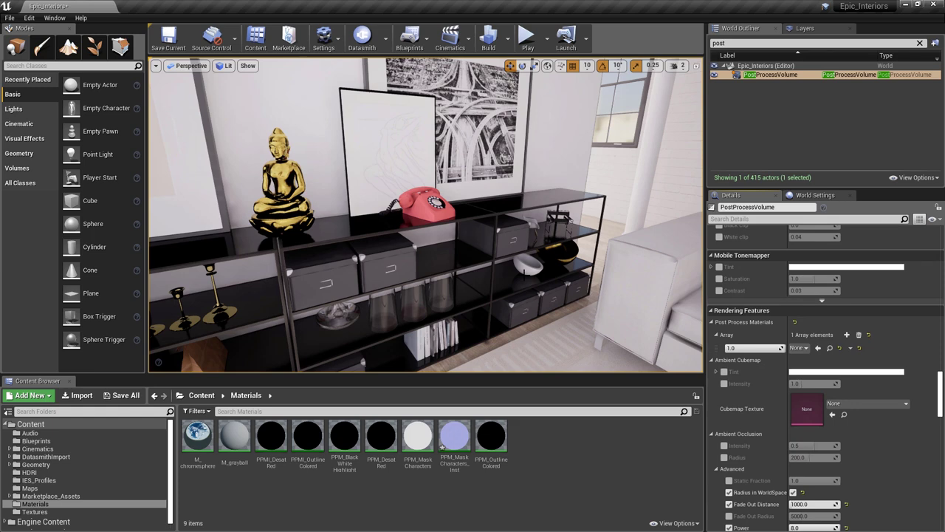
- Set Custom Depth-Stencil Pass to Enabled with Stencil in Project Settings, then close the window
click(325, 39)
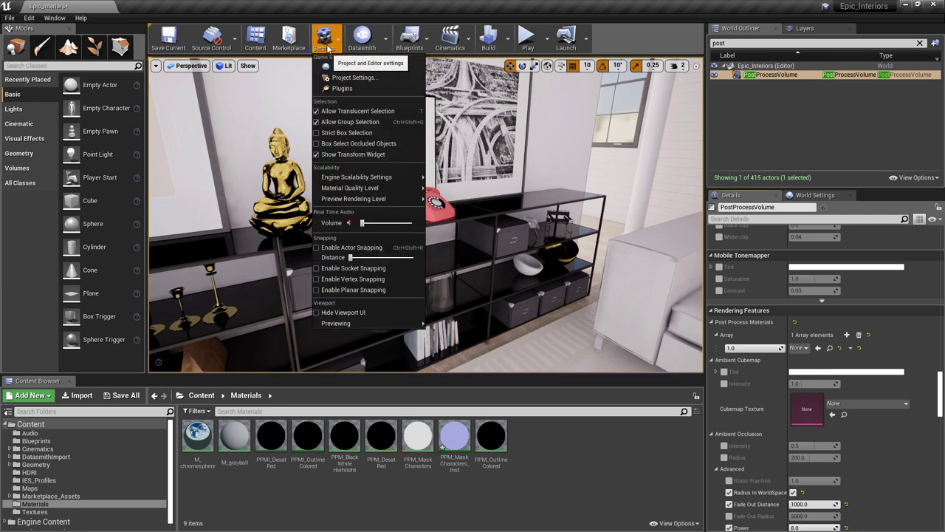
click(348, 77)
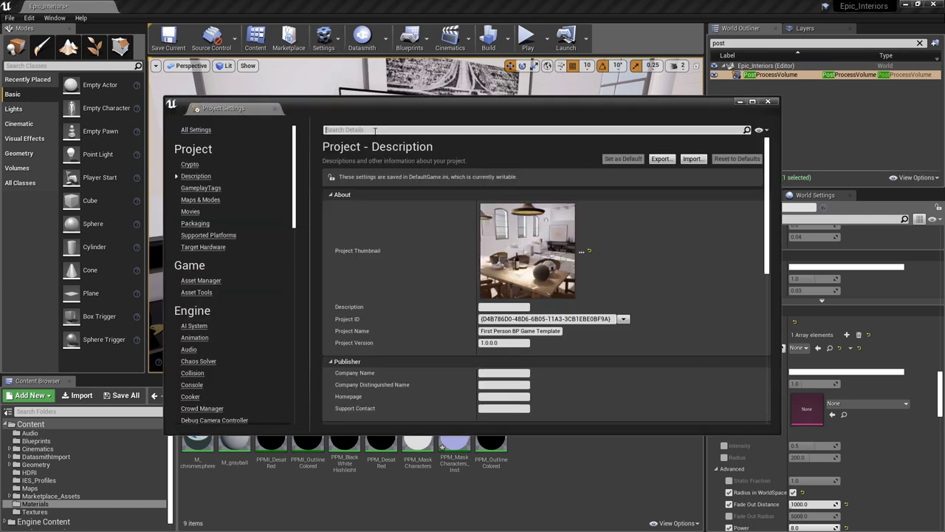
click(374, 130)
text(depth)
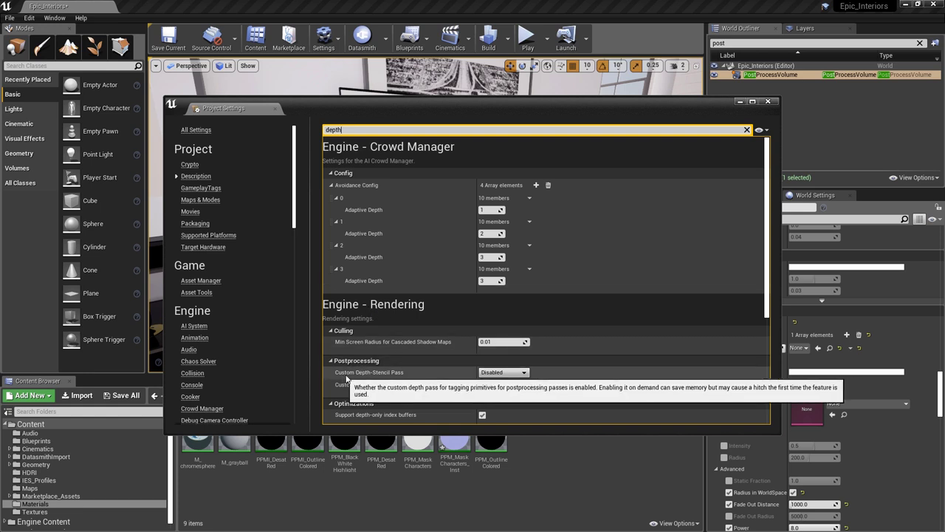
click(491, 372)
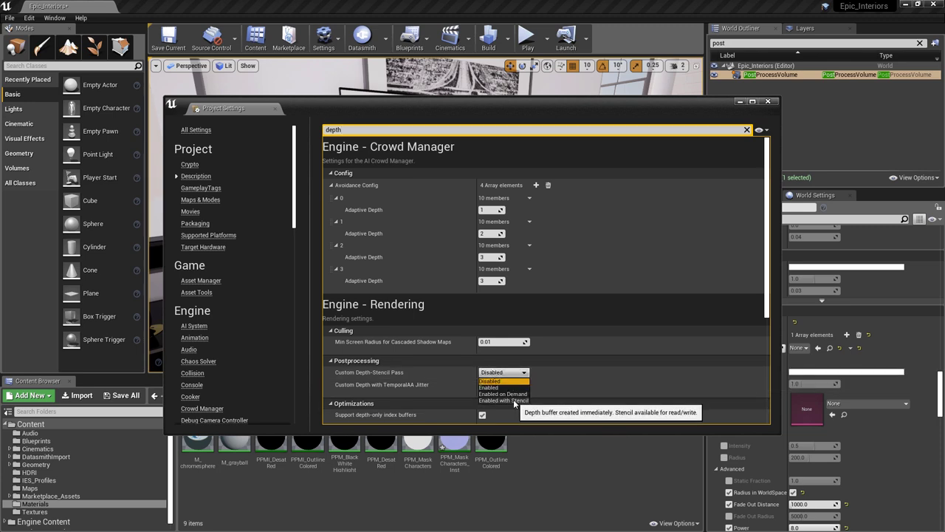
click(505, 400)
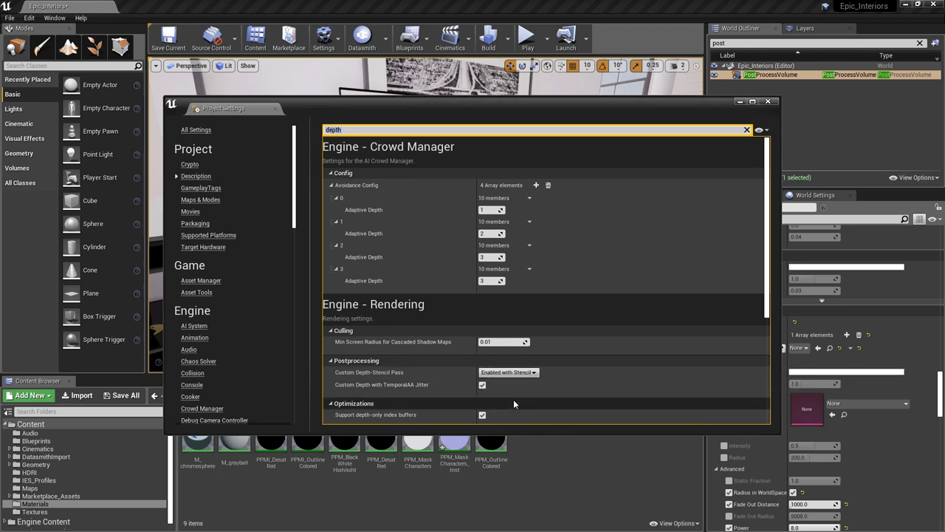
click(768, 103)
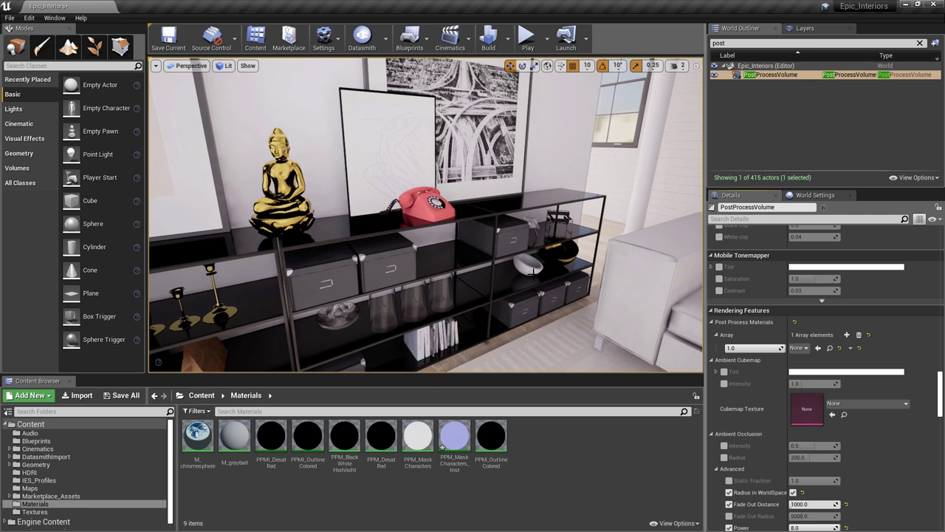
key(Escape)
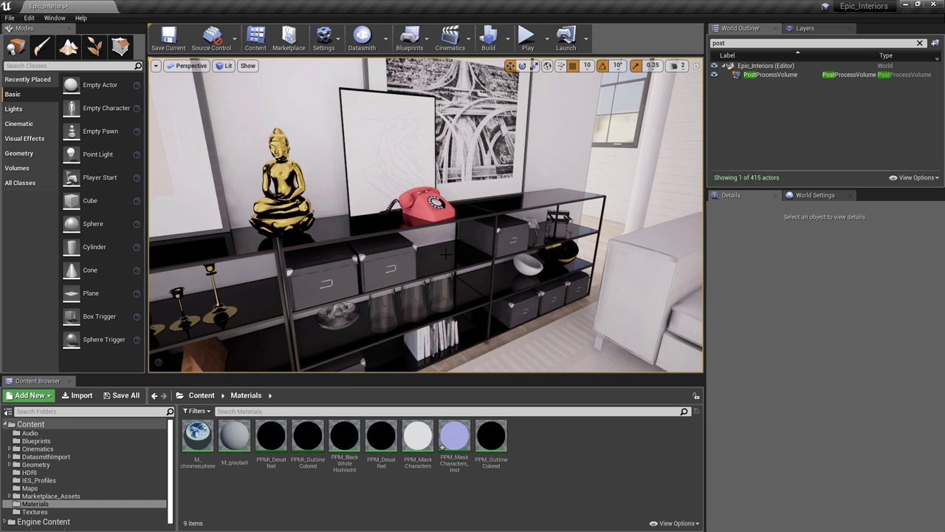
- Turn on Render CustomDepth Pass for the telephone and set its CustomDepth Stencil Value to 1
click(420, 208)
click(750, 274)
text(depth)
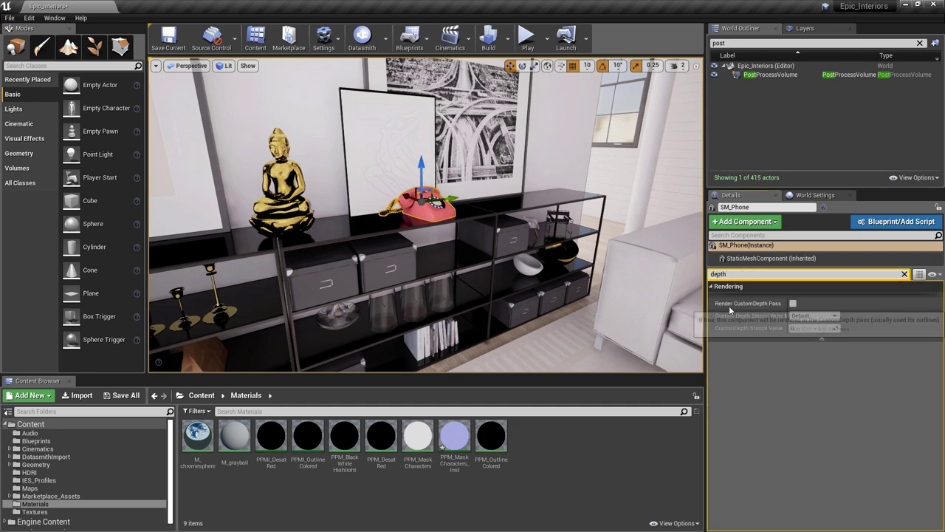
click(793, 303)
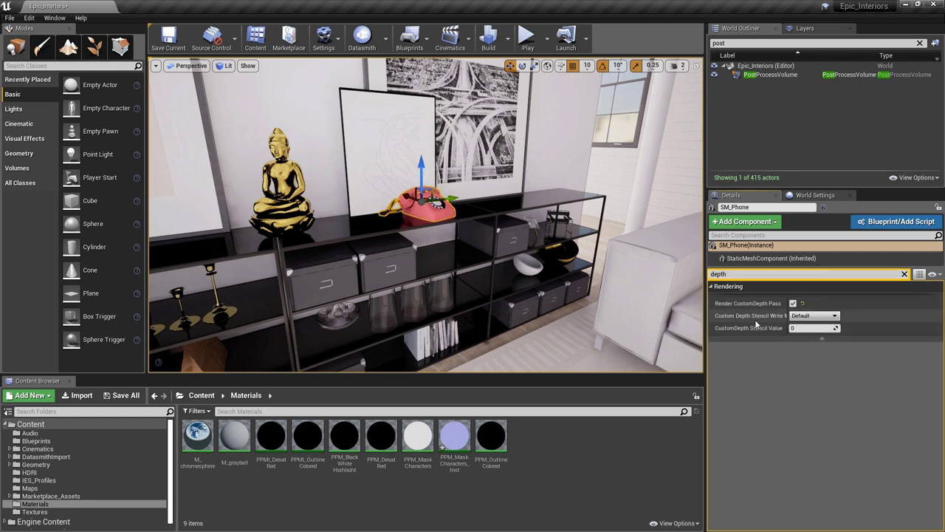
drag(787, 315, 805, 315)
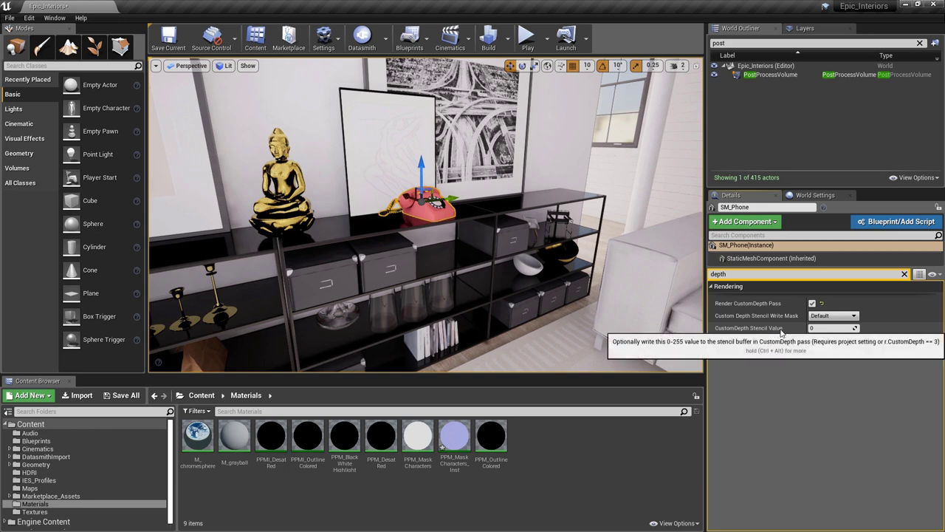
drag(825, 328, 829, 328)
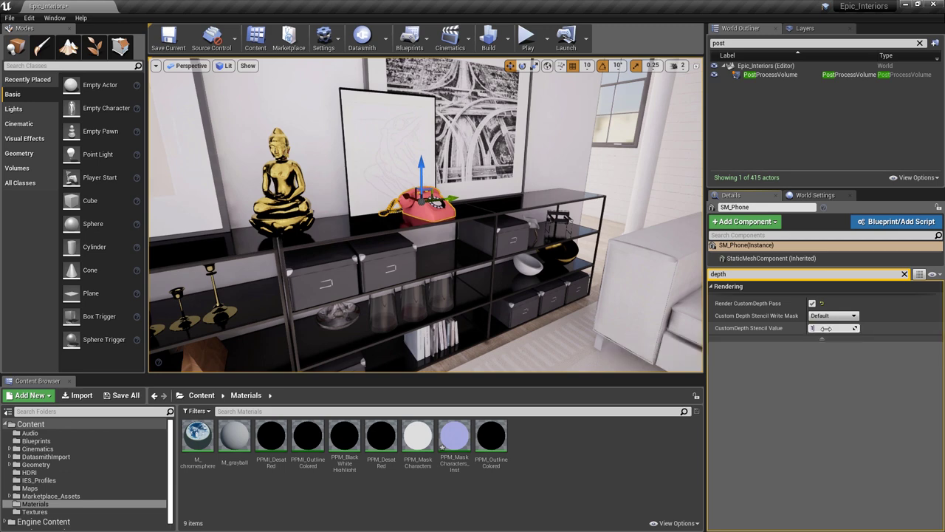
click(826, 328)
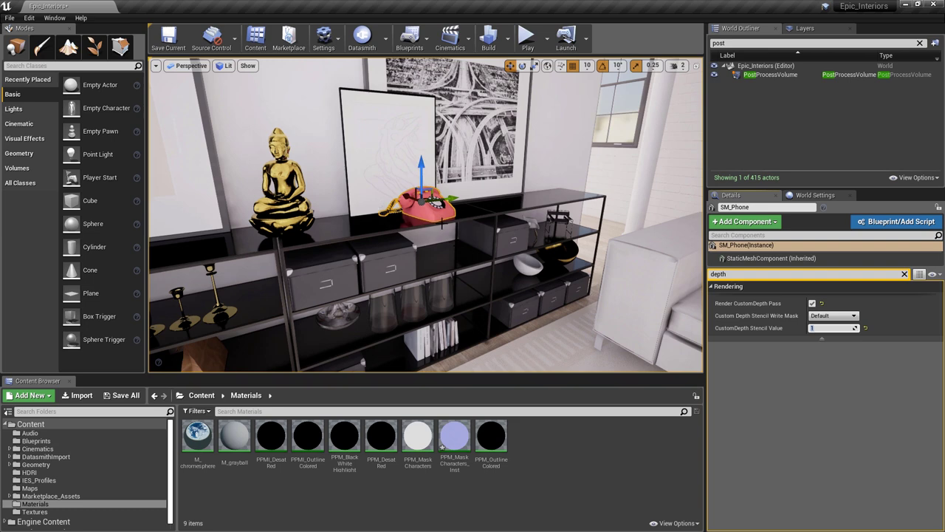
click(227, 66)
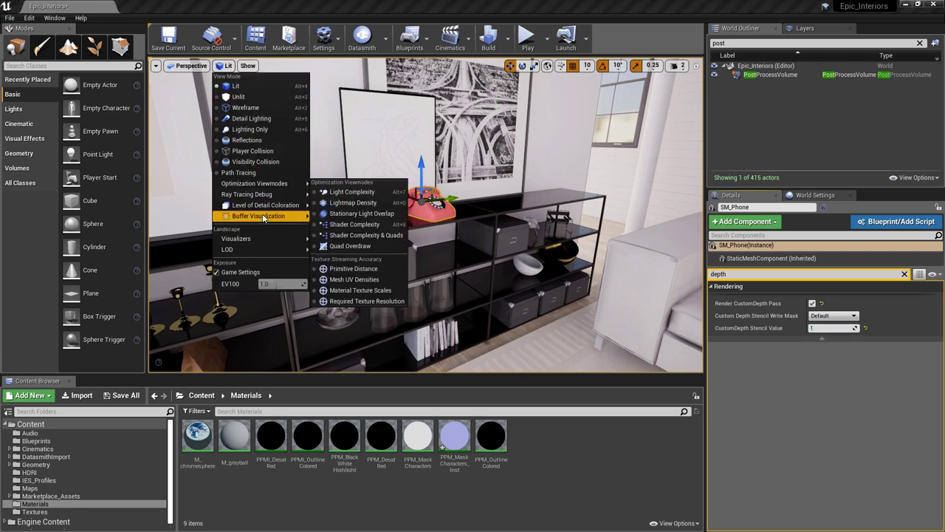
mouse_move(264, 217)
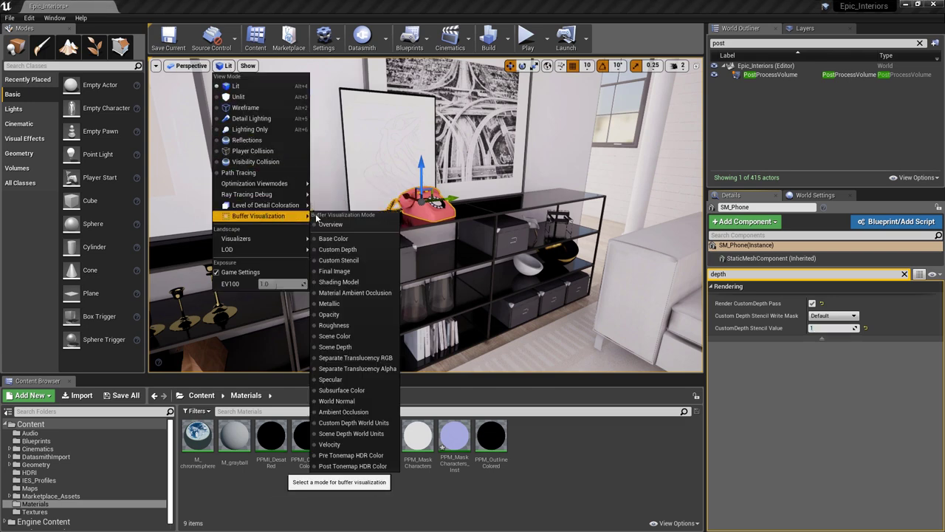
click(344, 261)
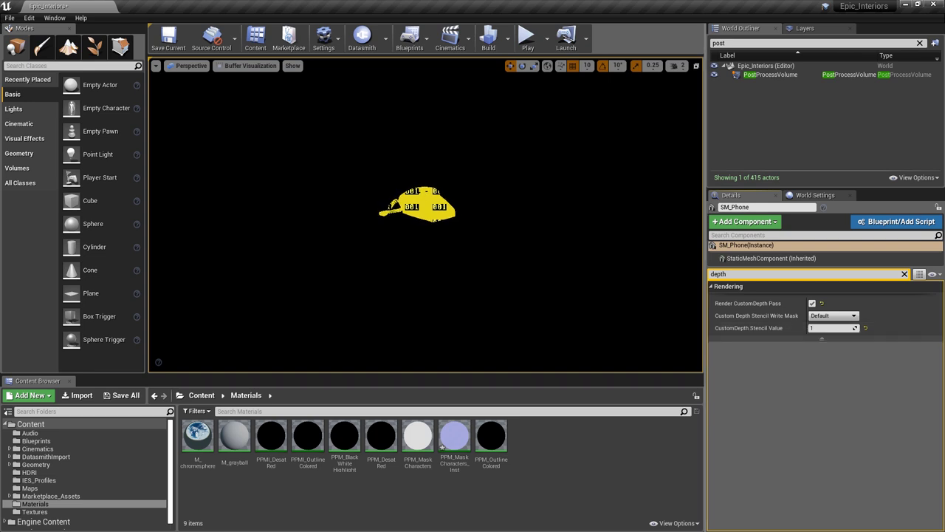
click(824, 328)
click(252, 66)
click(242, 86)
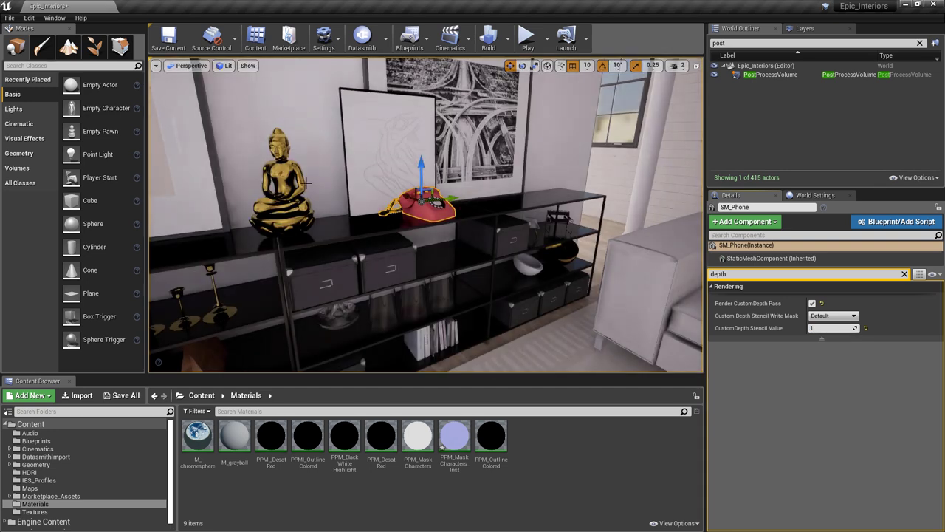
- Enable Render CustomDepth Pass on SM_Buddha with a stencil value of 1
click(280, 181)
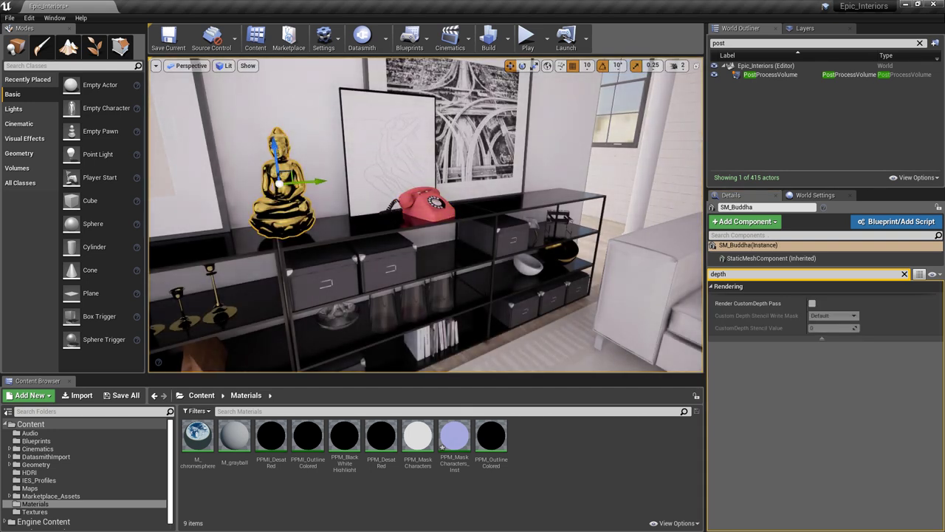
click(813, 303)
click(827, 328)
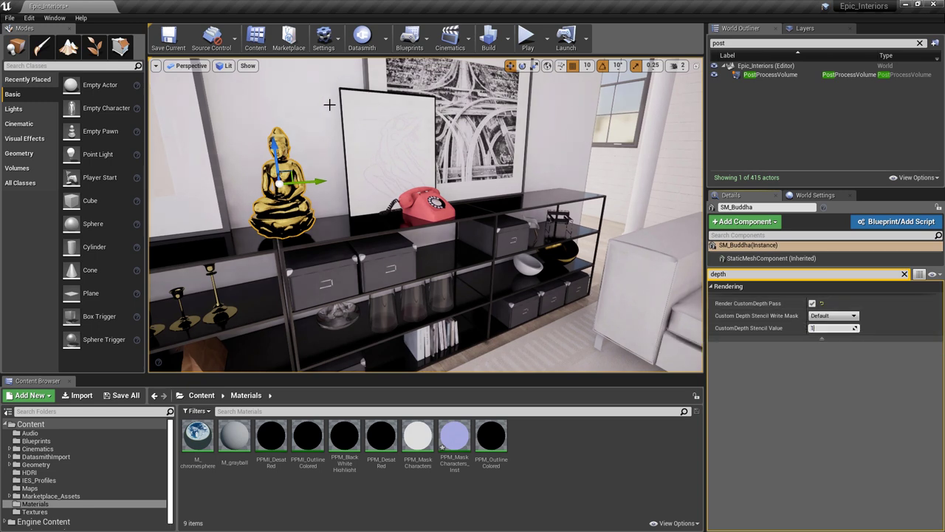
- Switch the viewport to the Custom Stencil buffer visualization
click(227, 66)
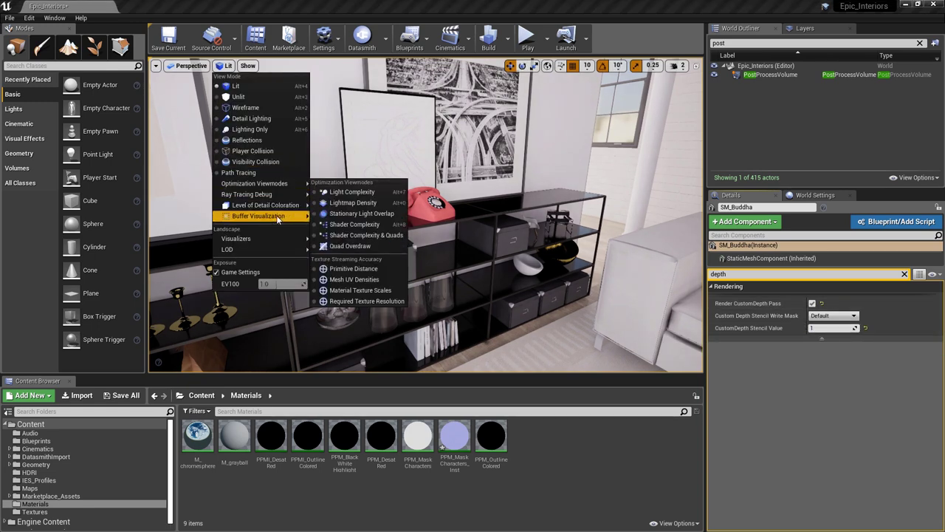
mouse_move(292, 215)
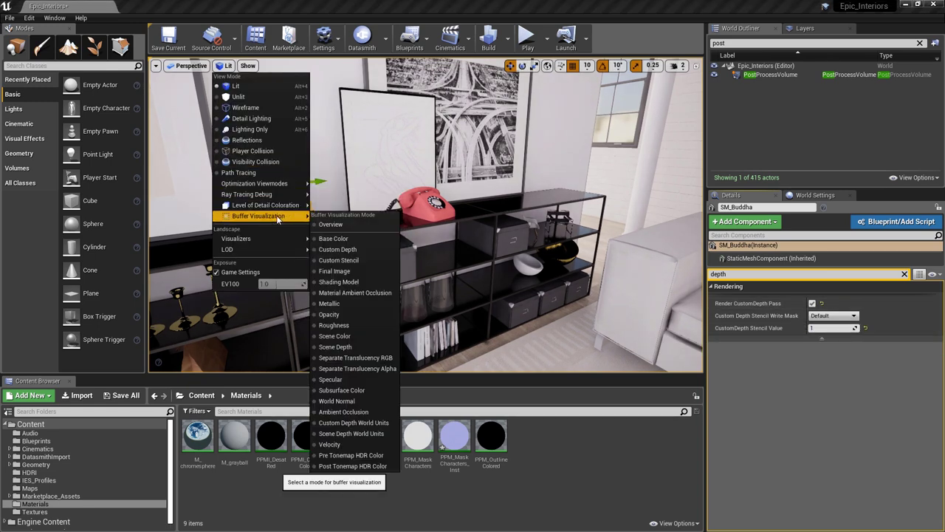
click(337, 260)
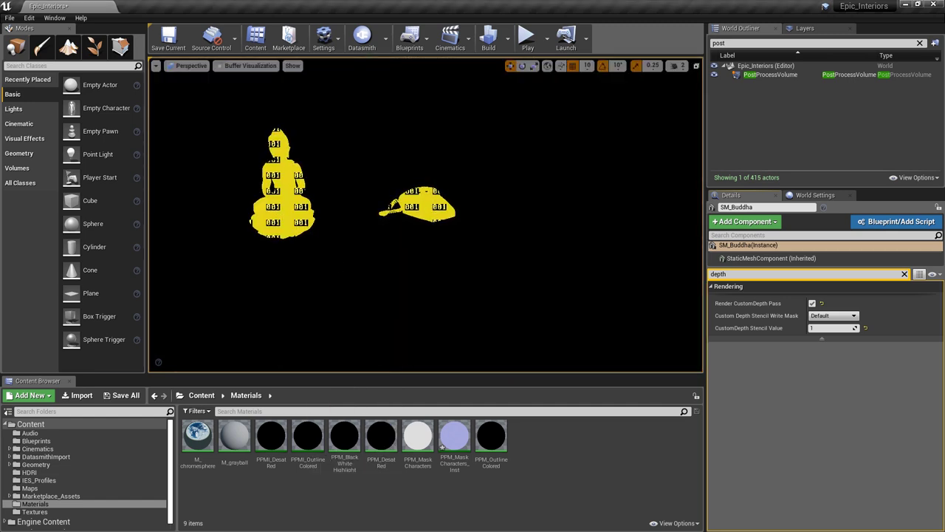
- Change the Buddha's CustomDepth Stencil Value to 2 and set the viewport back to Lit
click(827, 328)
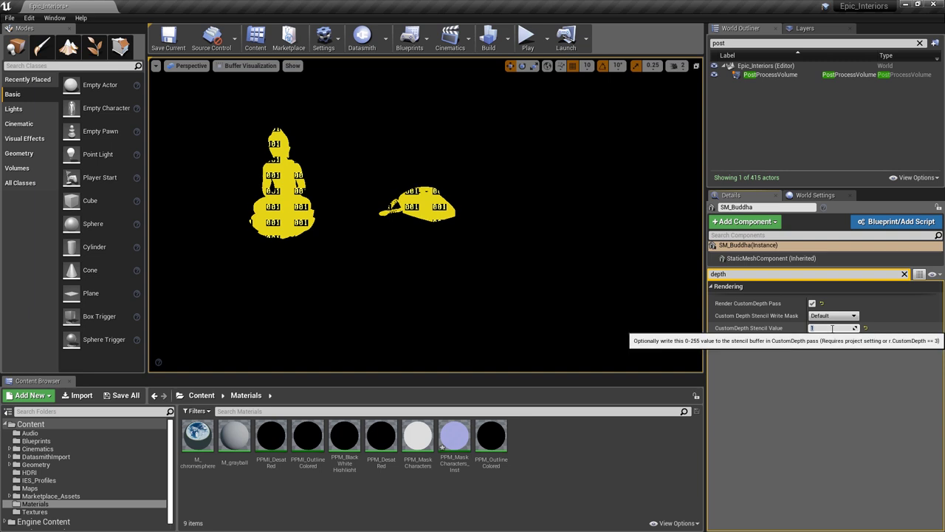
text(2)
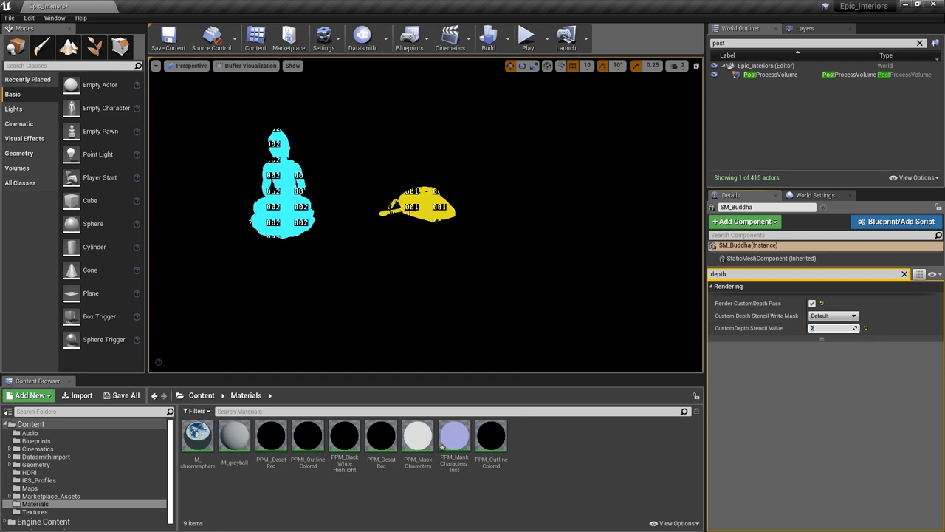
click(244, 66)
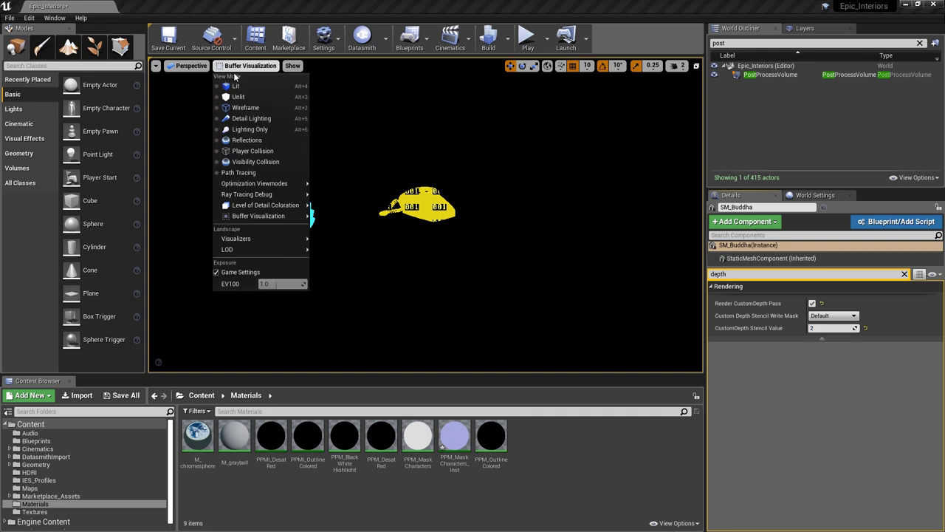
click(233, 83)
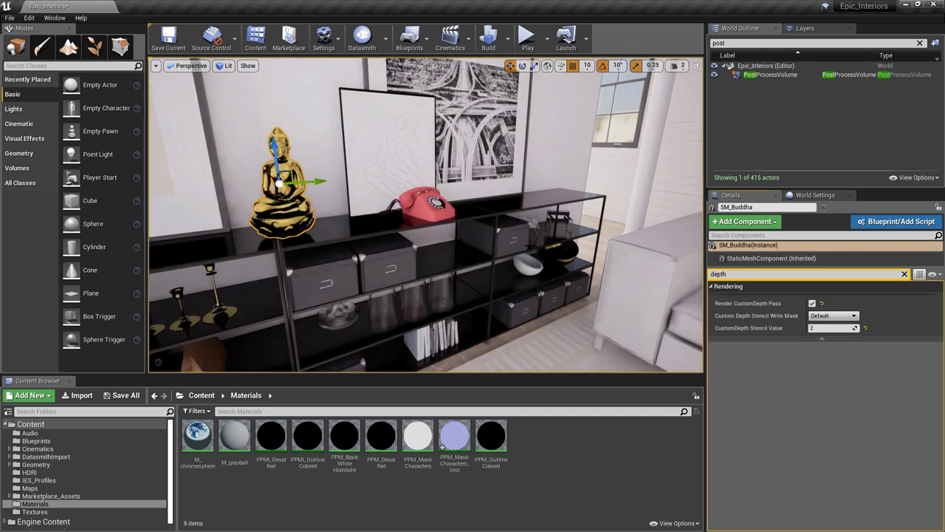
- Create a new Material asset in the Materials folder named PPM_CustomStencil
right_click(570, 448)
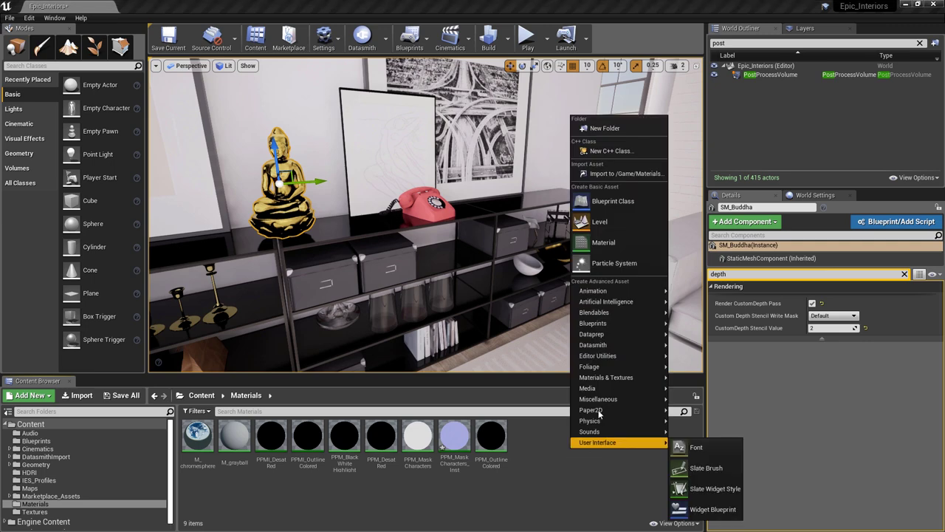
click(593, 243)
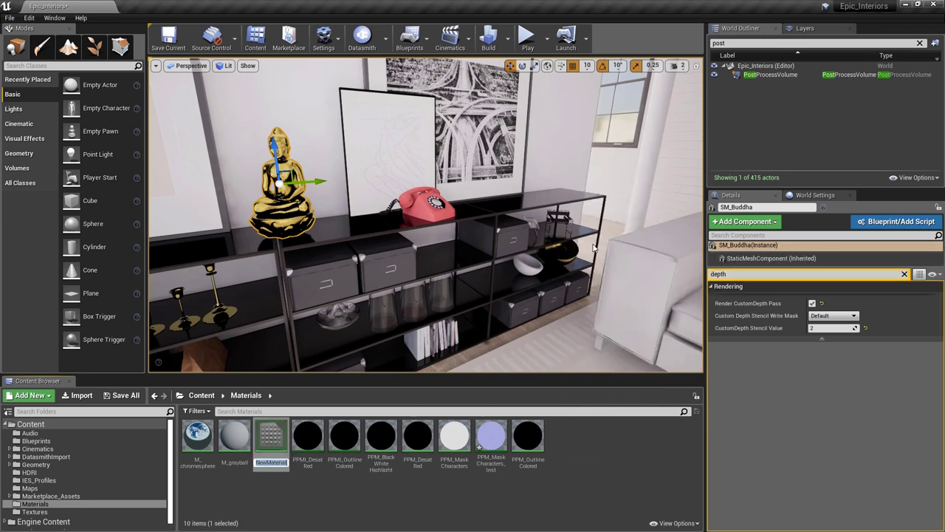
text(PPM)
text(_)
text(CustomSten)
text(cil)
key(Return)
- Open PPM_CustomStencil in the Material Editor and set its Material Domain to Post Process
double_click(385, 438)
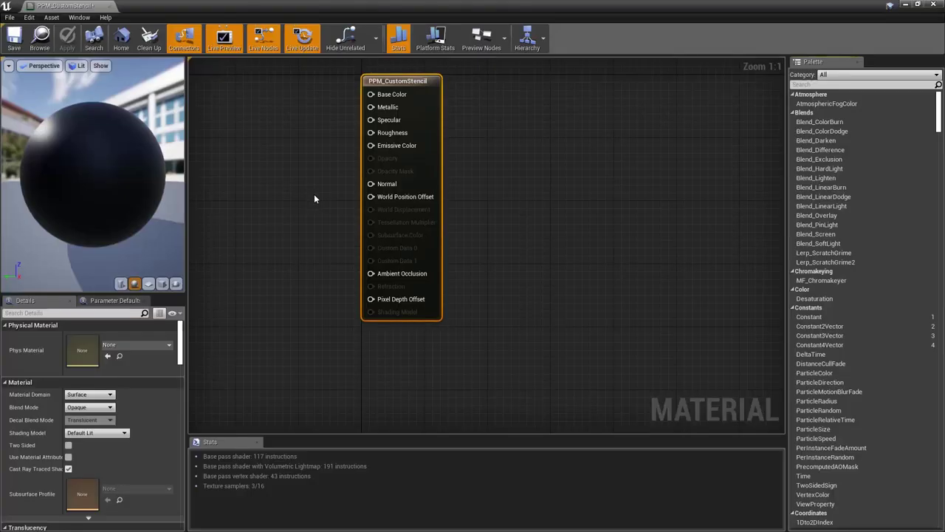
right_drag(291, 149, 468, 177)
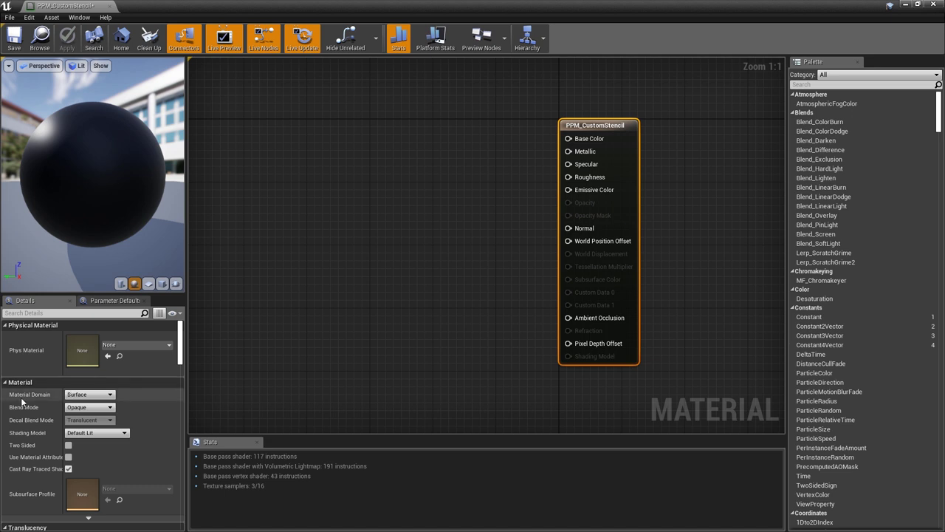
click(86, 395)
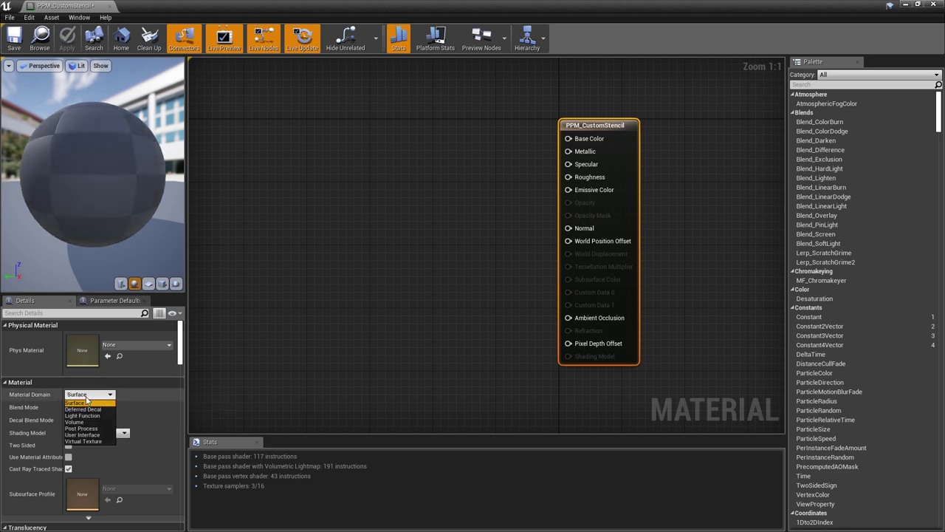
click(81, 429)
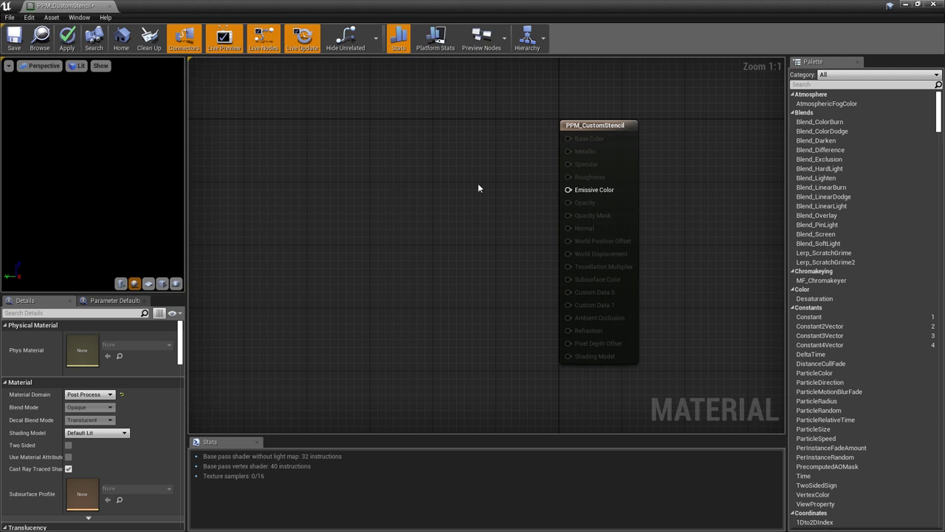
- Add a SceneTexture node to the graph, keeping its Scene Texture Id at PostProcessInput0
right_click(312, 150)
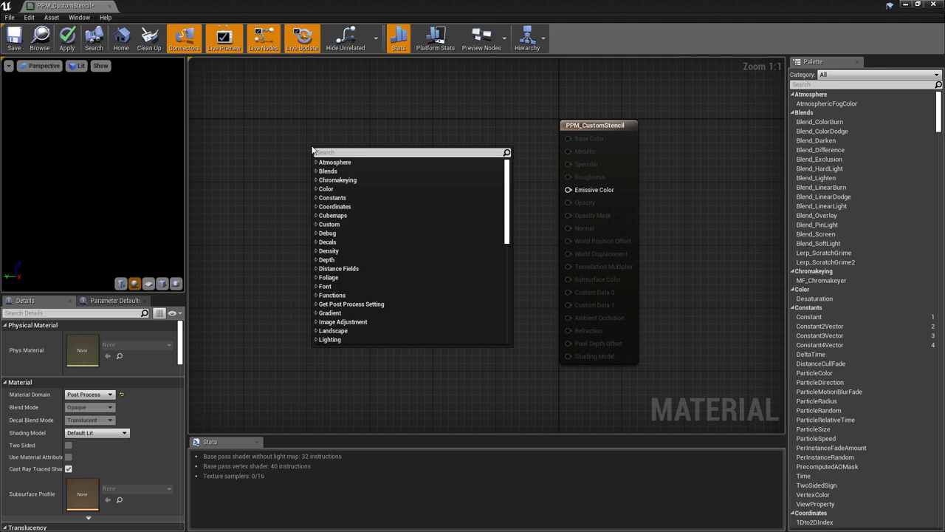
text(scenetex)
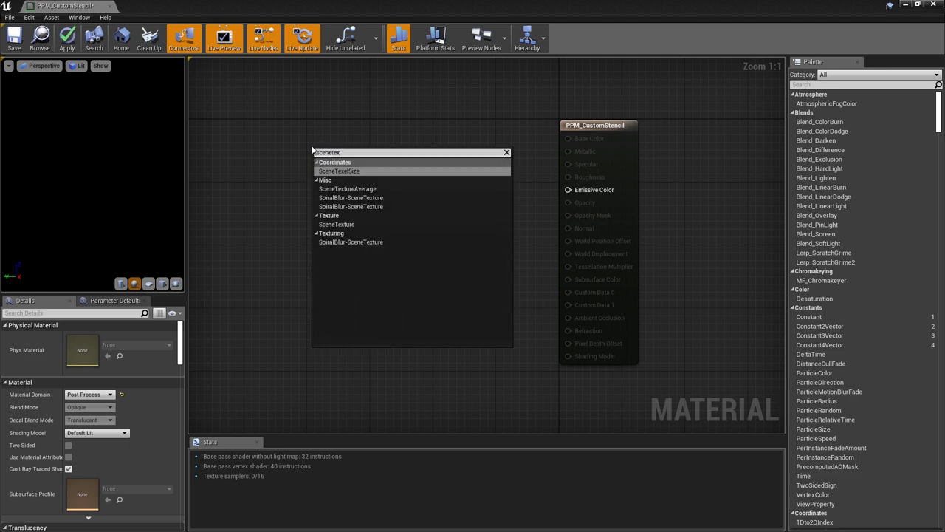
text(ture)
key(Return)
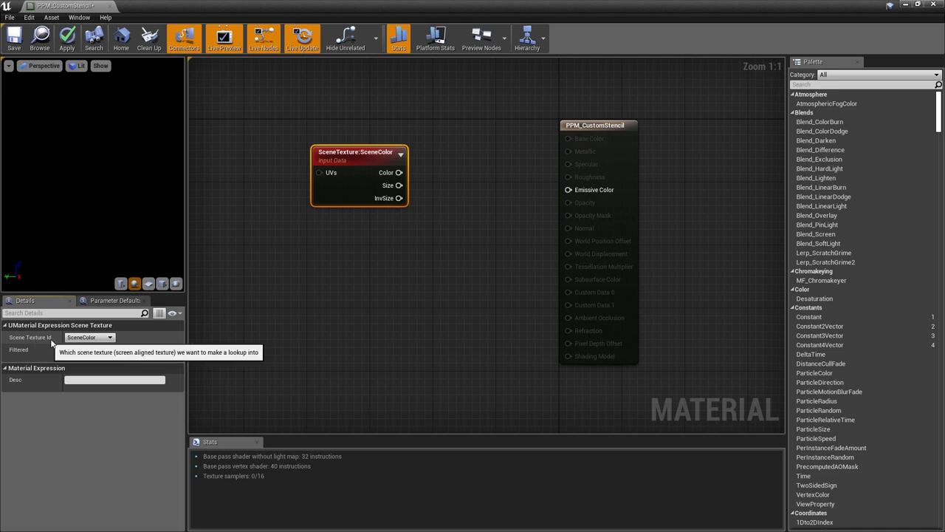
click(110, 338)
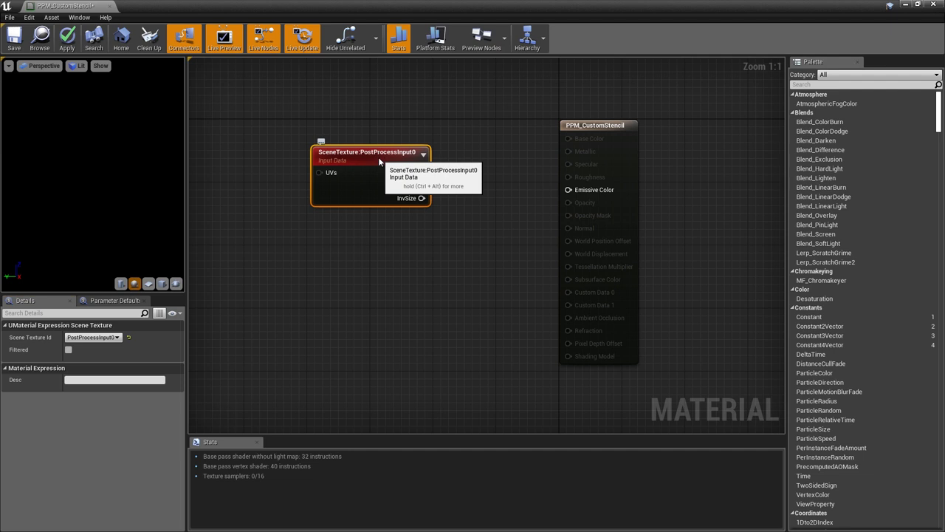
- Duplicate the SceneTexture node below the original and set its Scene Texture Id to CustomStencil
key(ctrl+w)
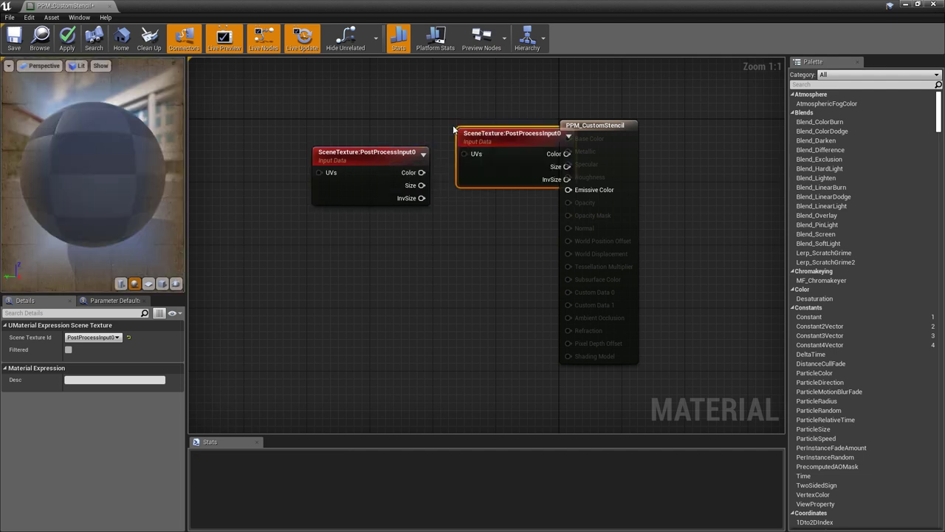
drag(521, 132, 373, 246)
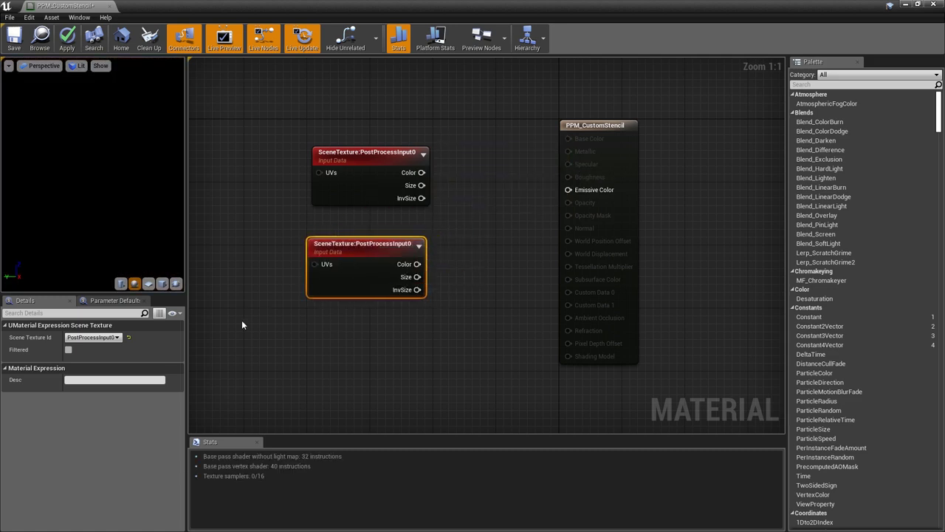
click(105, 338)
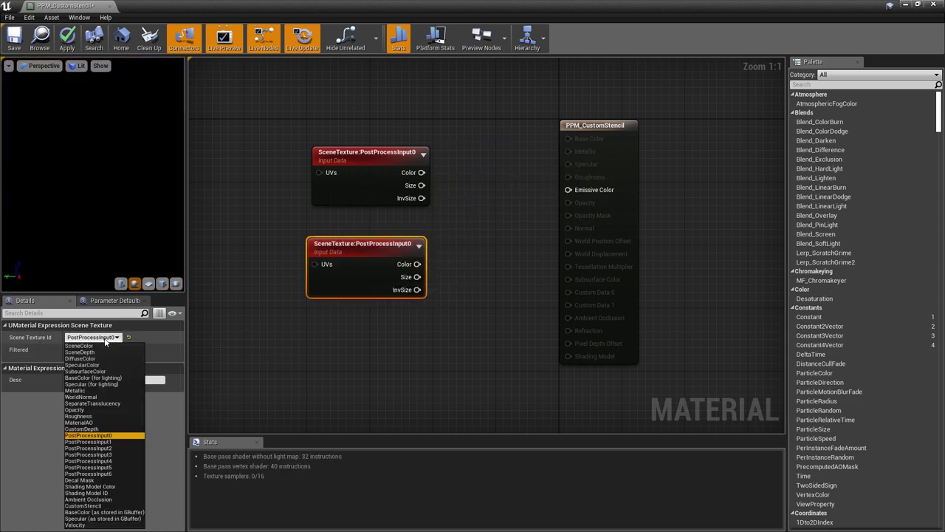
click(87, 506)
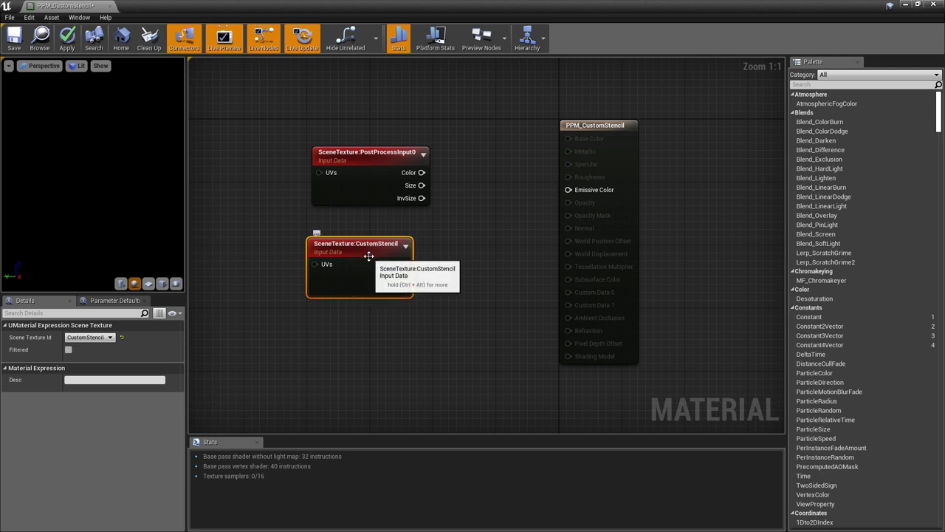
- Feed the CustomStencil Color into a ComponentMask keeping only the R channel
drag(373, 250, 435, 280)
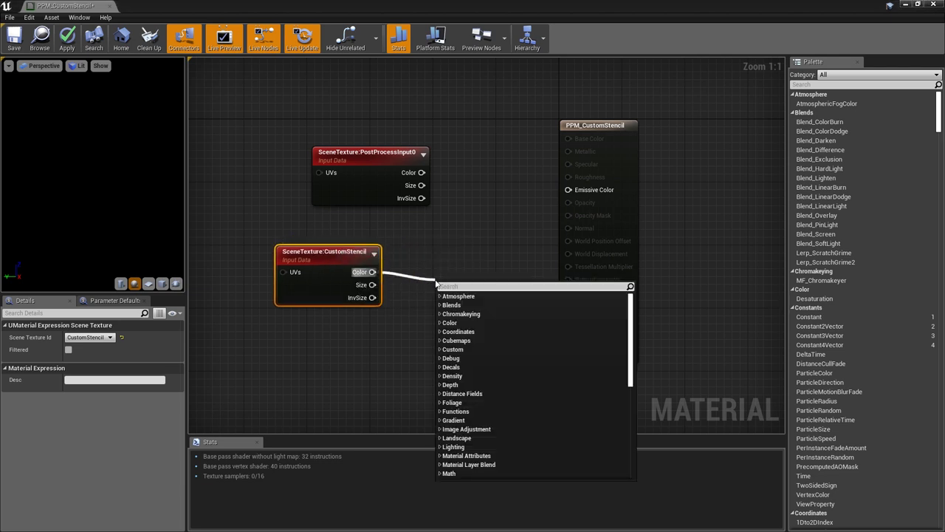
text(simask)
key(Return)
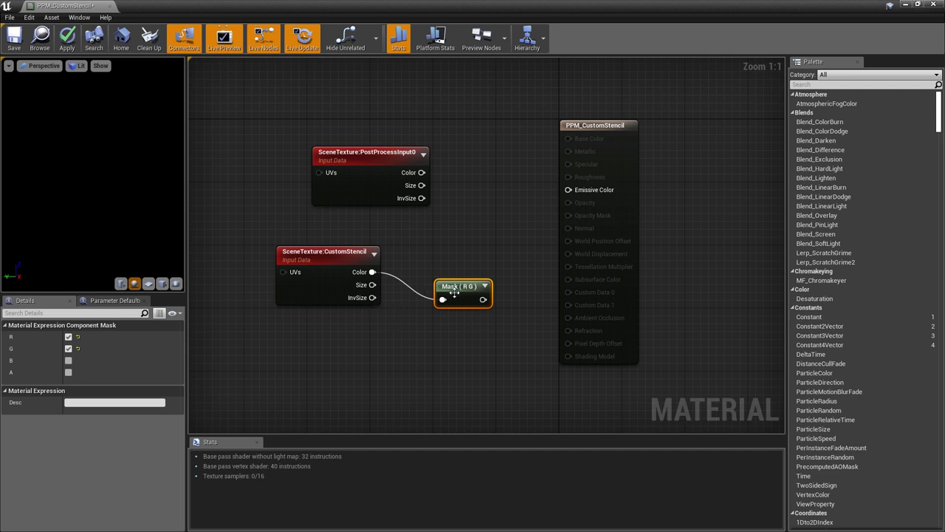
click(68, 349)
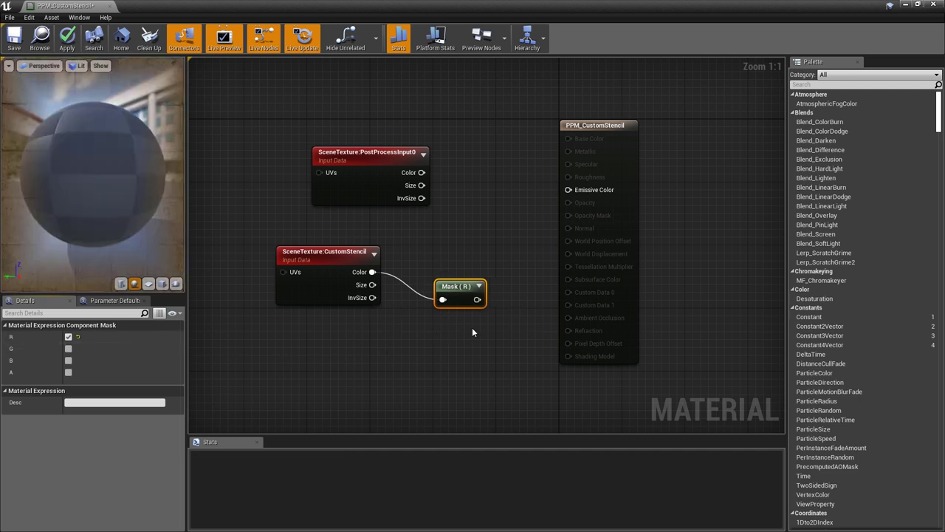
drag(368, 153, 307, 144)
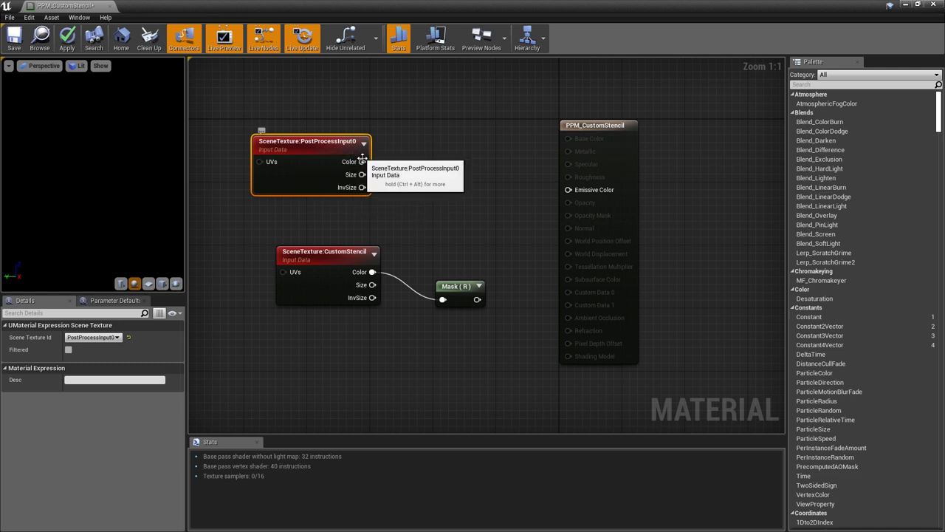
- Add a Desaturation node fed by the PostProcessInput0 scene colour
drag(362, 161, 431, 145)
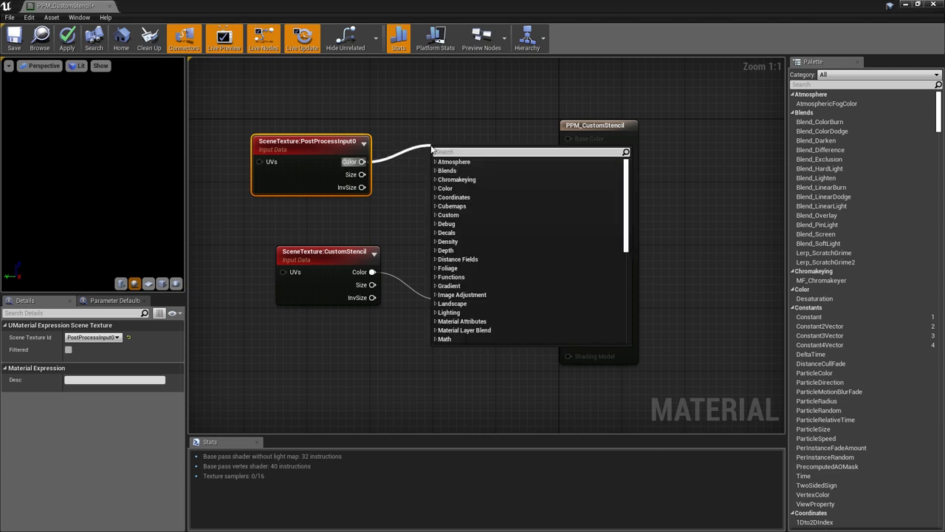
text(des)
key(Return)
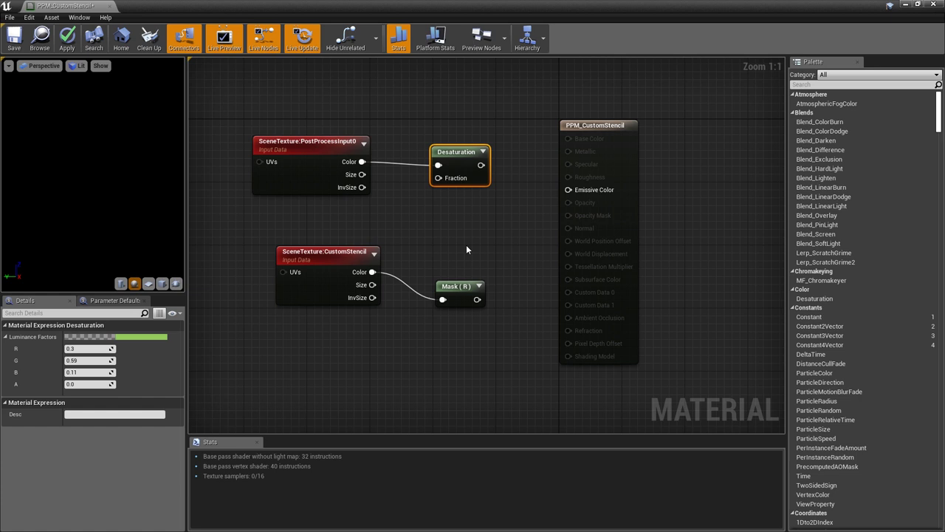
- Add a Lerp with A from Desaturation, B from the original scene colour, and Alpha from the stencil mask
drag(481, 165, 521, 219)
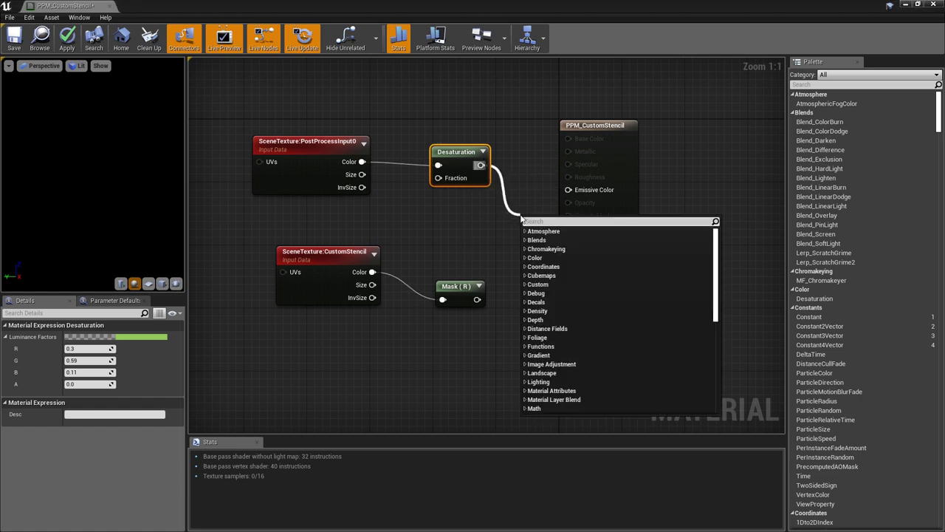
text(lerp)
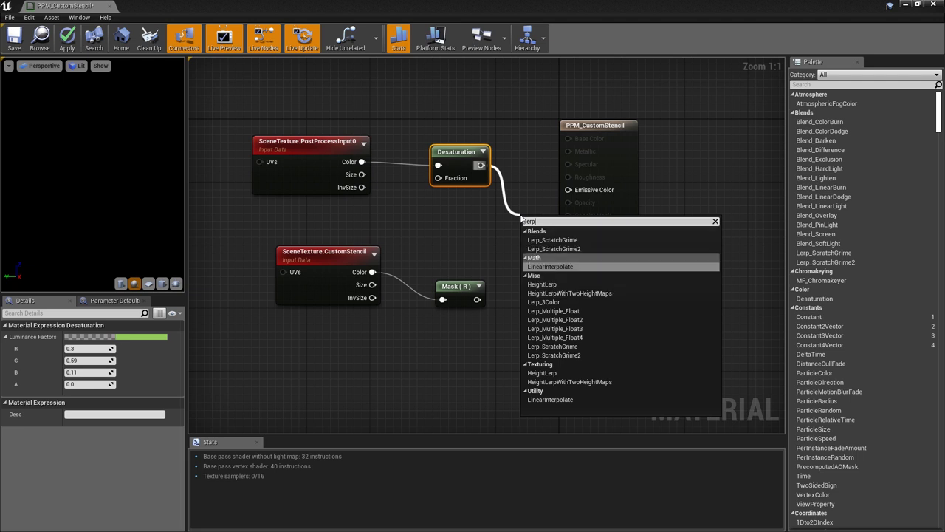
key(Return)
drag(362, 161, 527, 246)
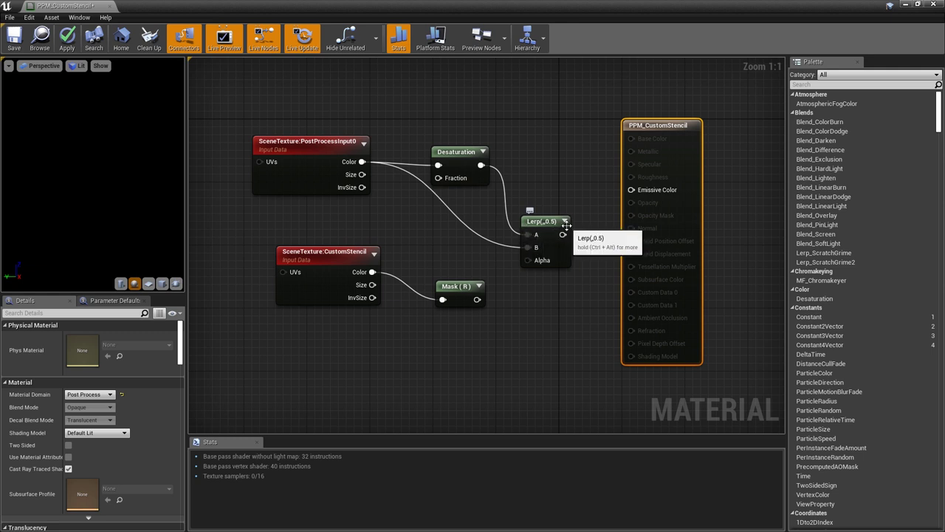
drag(477, 299, 632, 190)
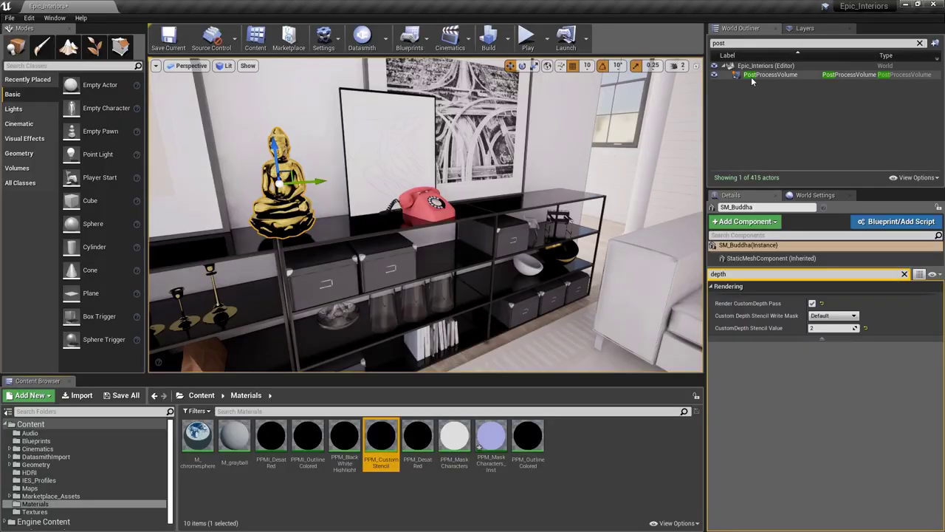
- Filter the PostProcessVolume's Details by 'material' and add PPM_CustomStencil to its Post Process Materials
click(768, 74)
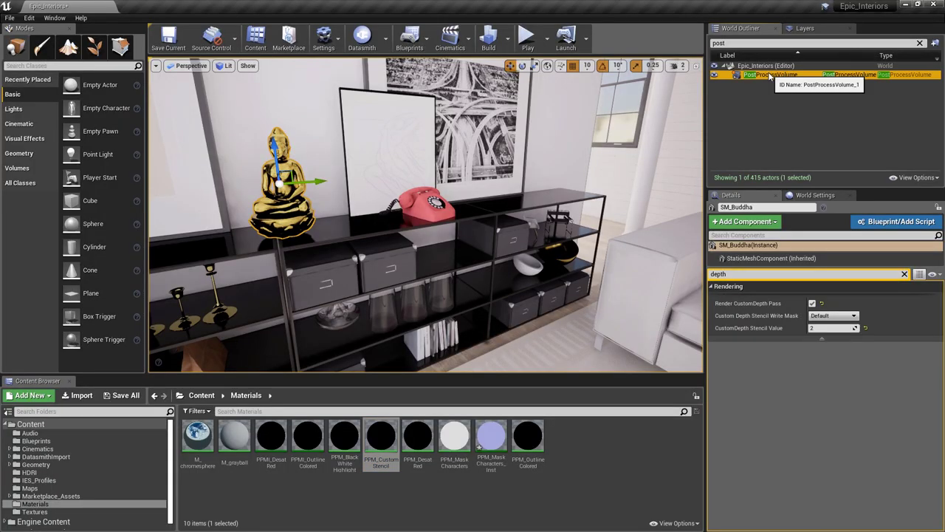
click(727, 219)
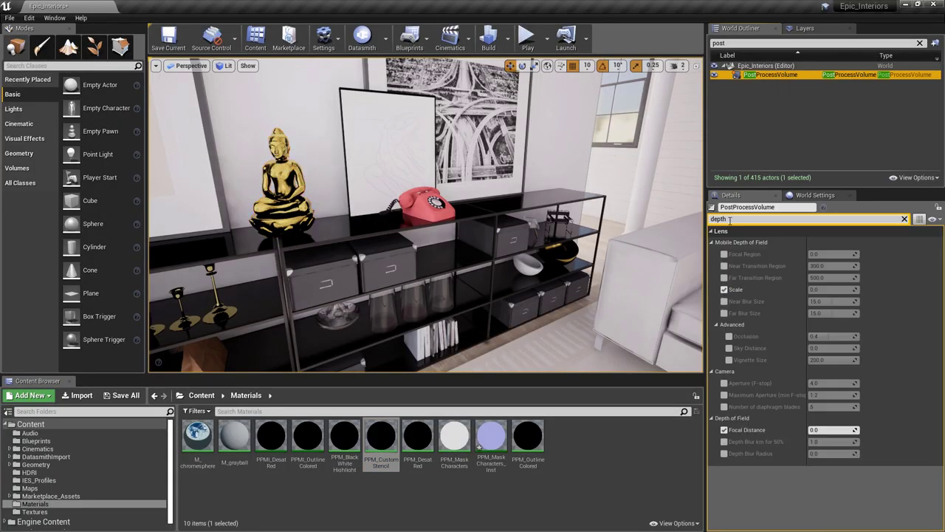
text(material)
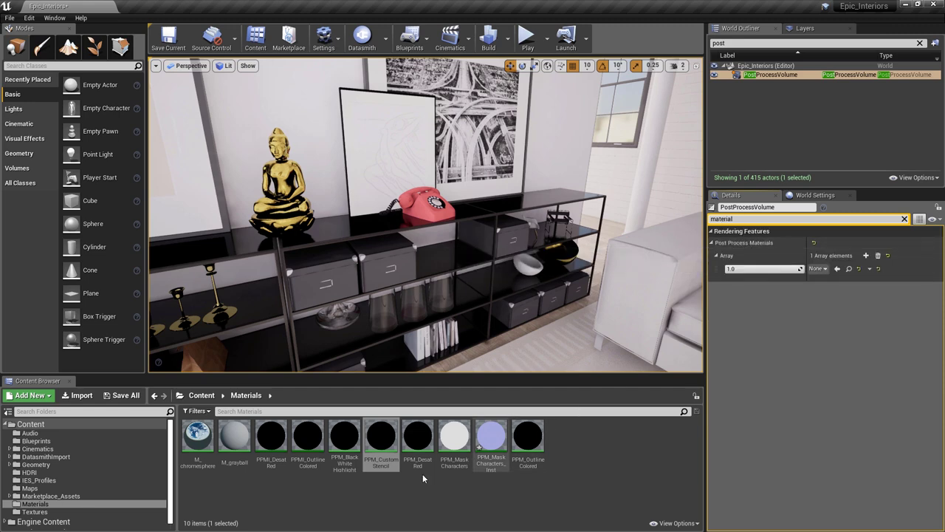
drag(380, 439, 819, 271)
drag(819, 271, 818, 270)
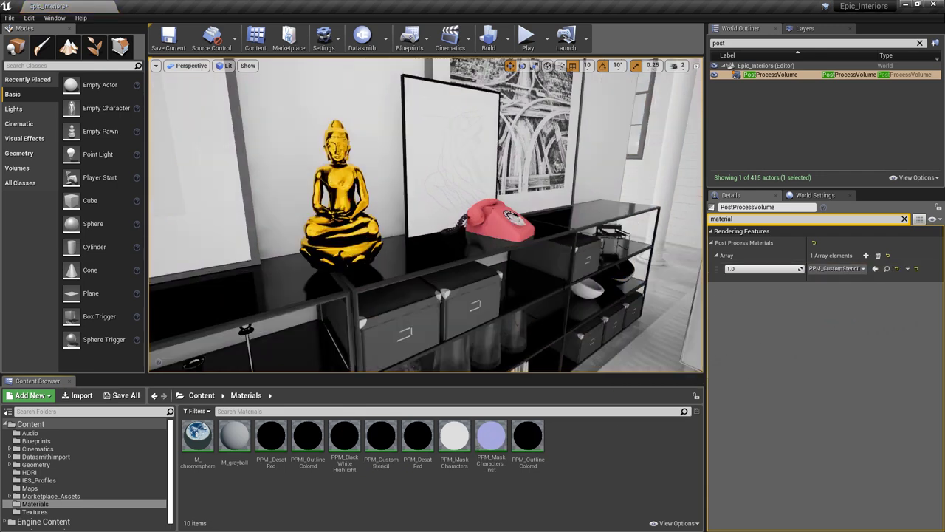
- Filter Details by 'depth' to compare stencil values: phone 1, Buddha 2
click(498, 226)
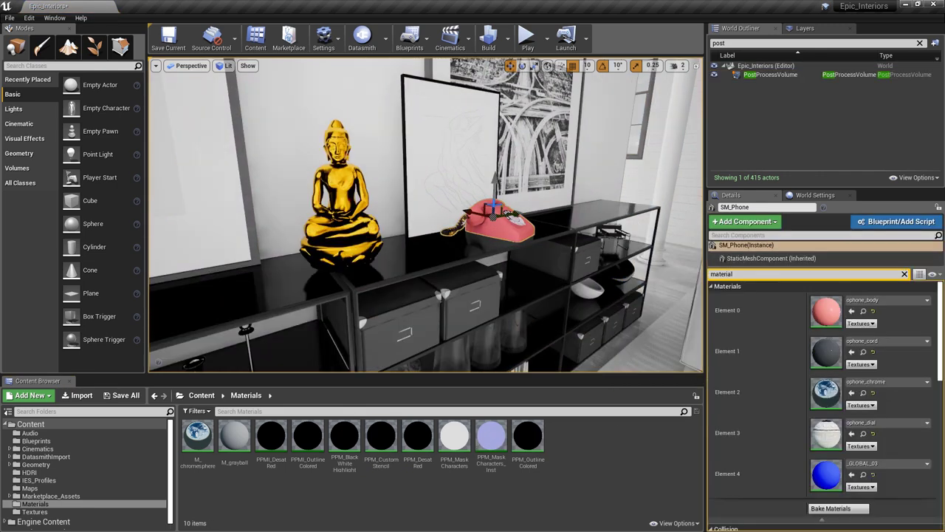
click(340, 195)
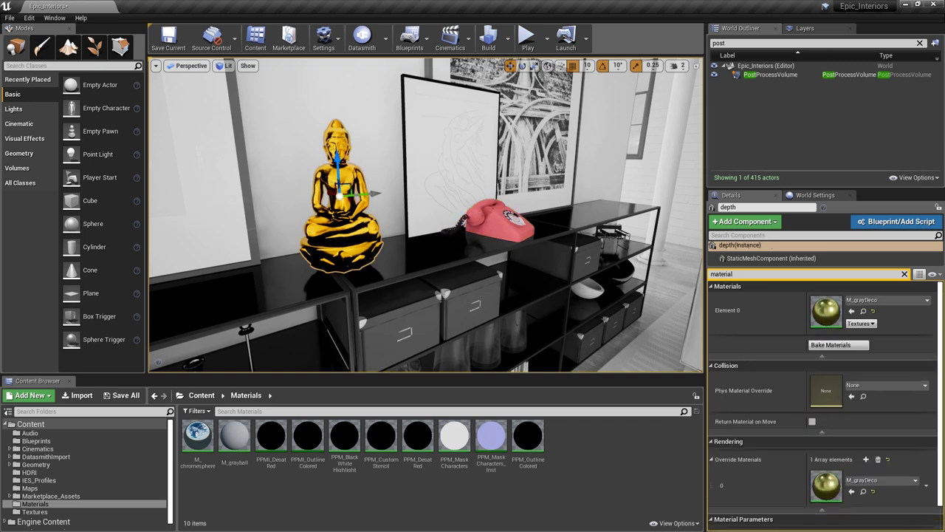
click(489, 221)
click(747, 276)
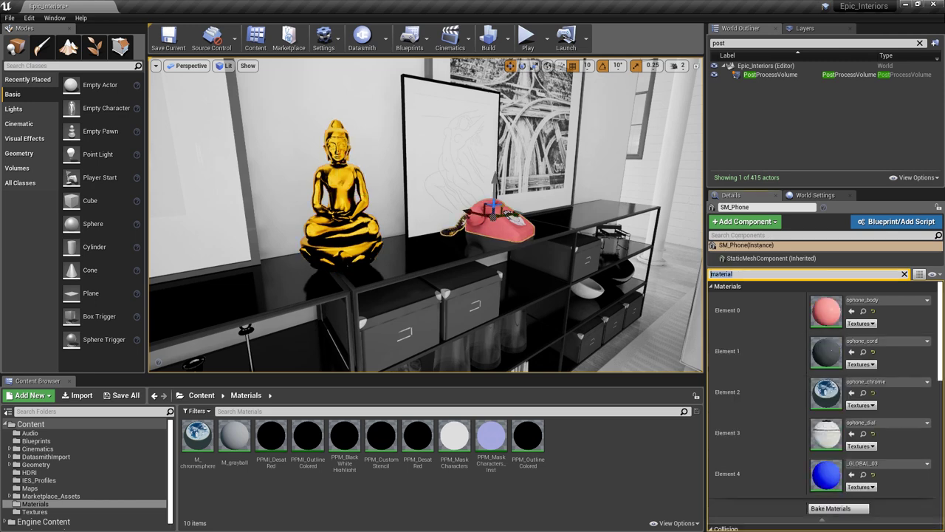
text(depth)
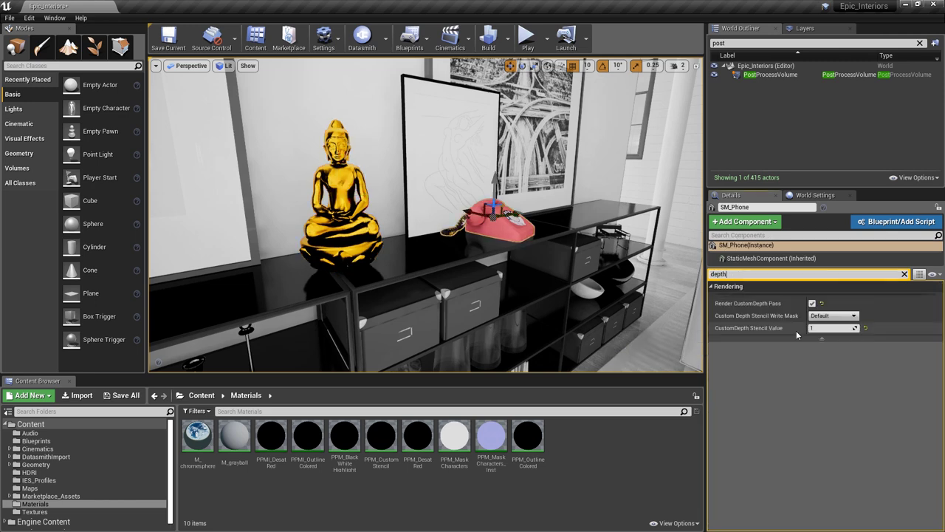
click(351, 221)
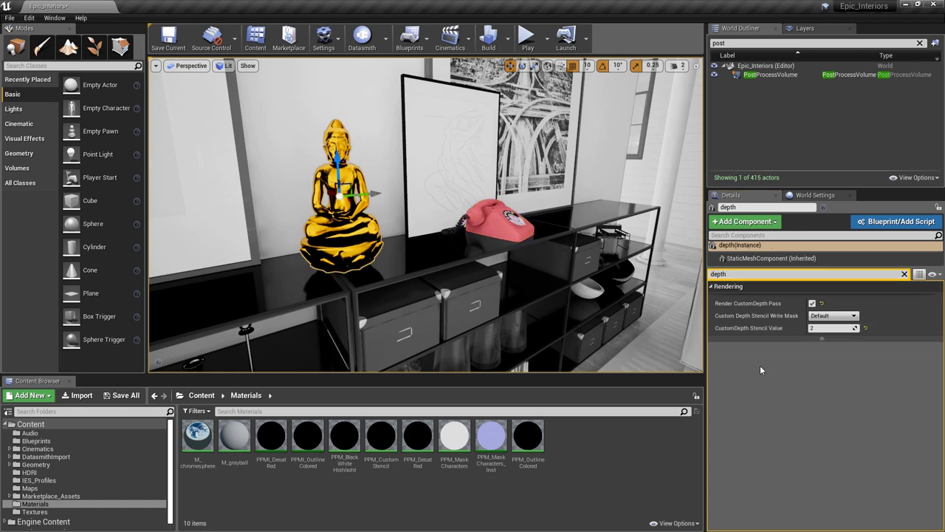